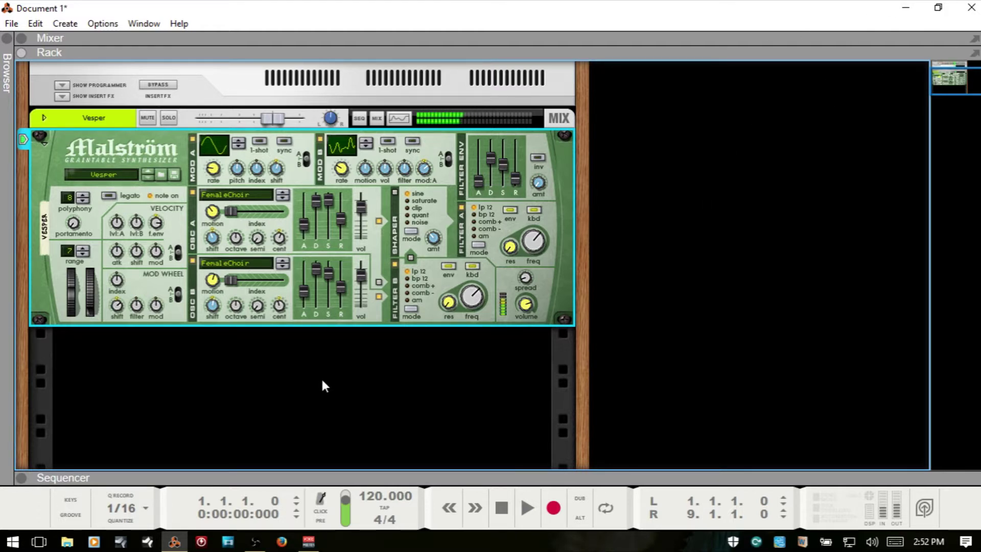
Reset the Malström to its Init Patch and switch off Filter B
right_click(295, 210)
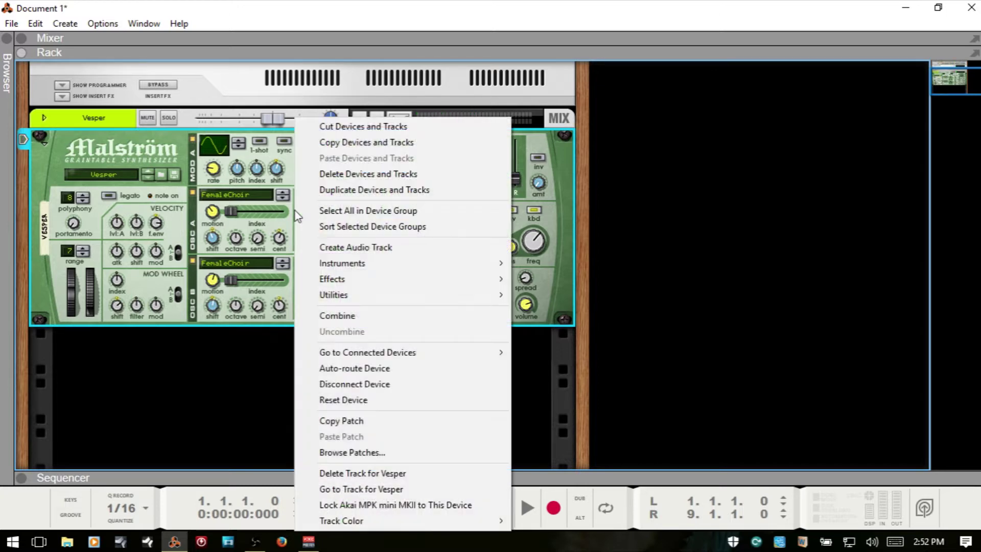
click(362, 400)
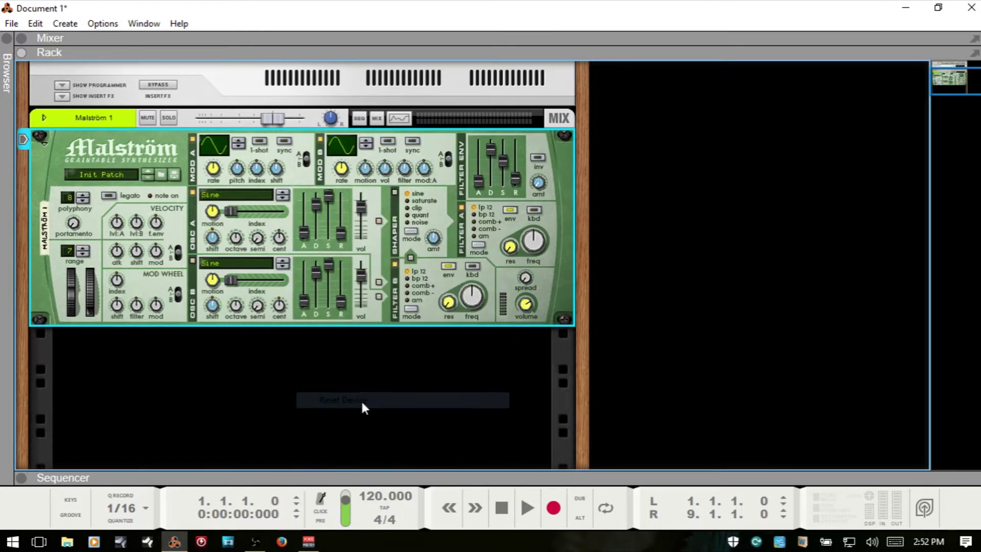
click(229, 196)
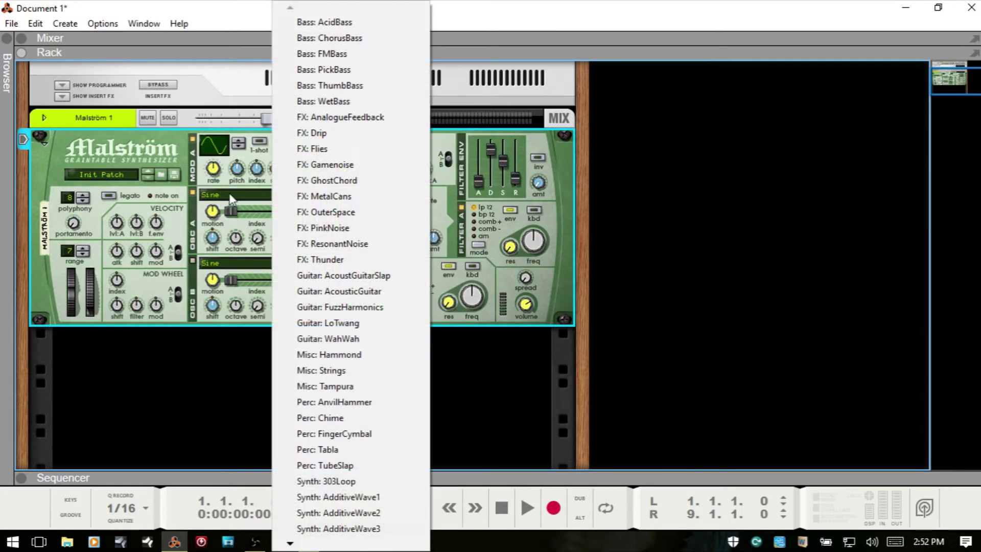
click(178, 210)
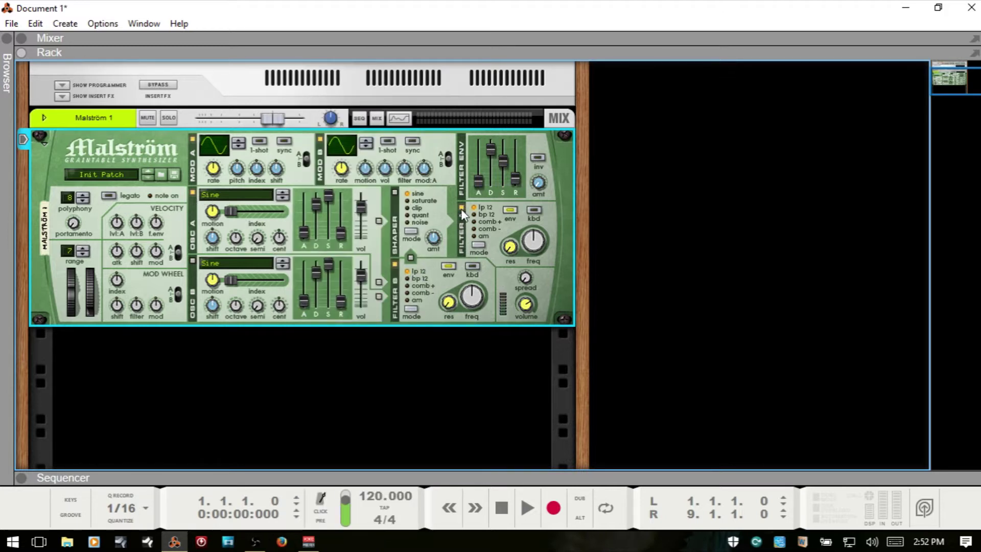
click(395, 265)
Give oscillator A the Synth: Juno waveform and oscillator B the Misc: Strings waveform
click(226, 198)
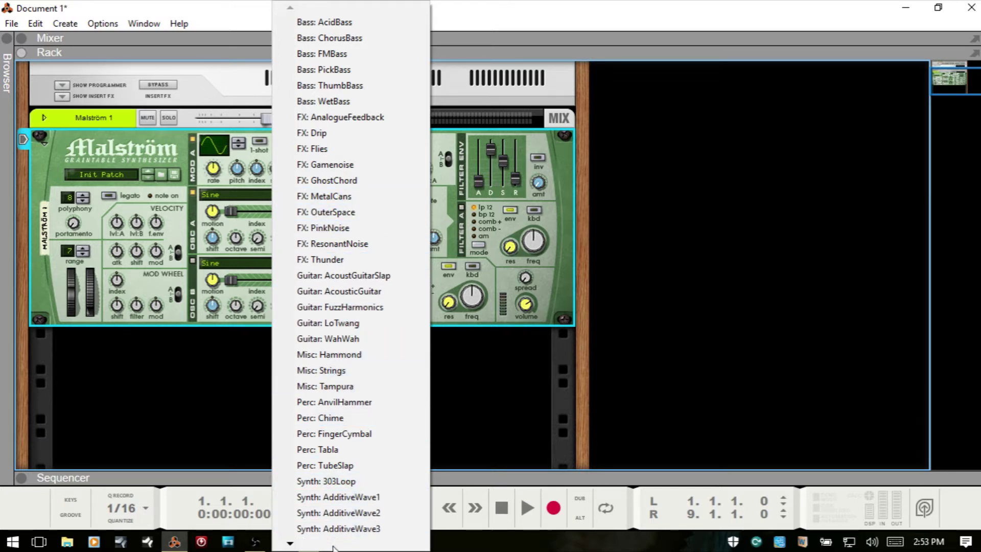
mouse_move(331, 548)
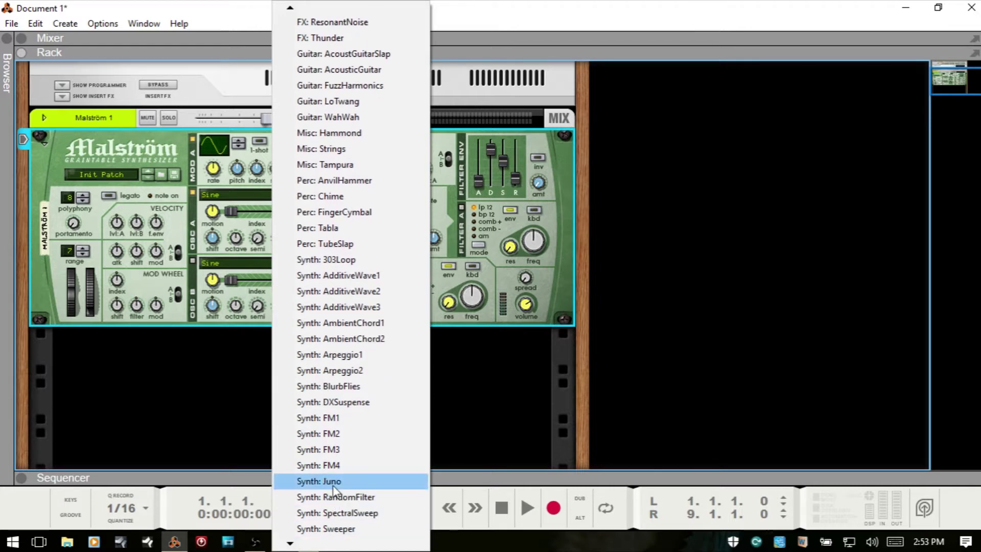
click(327, 482)
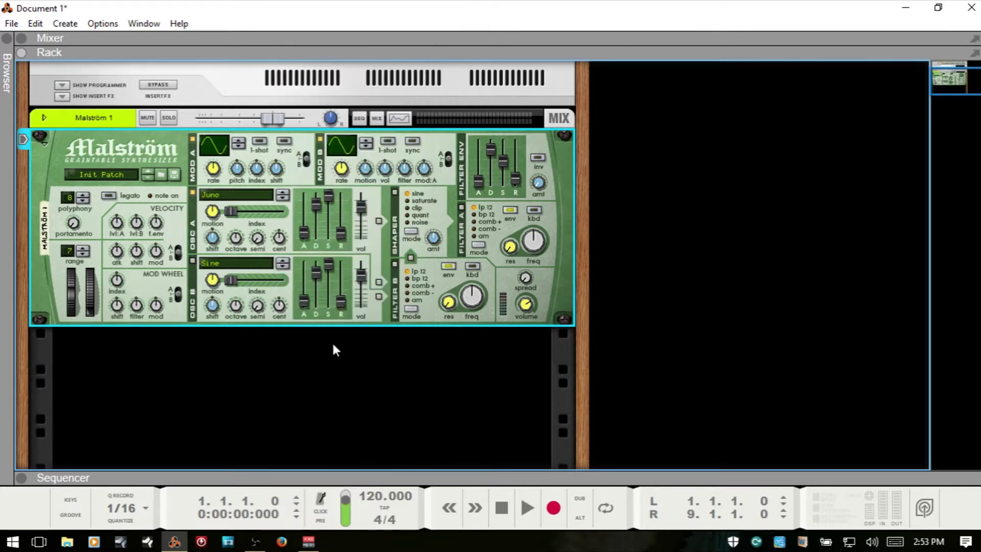
click(231, 269)
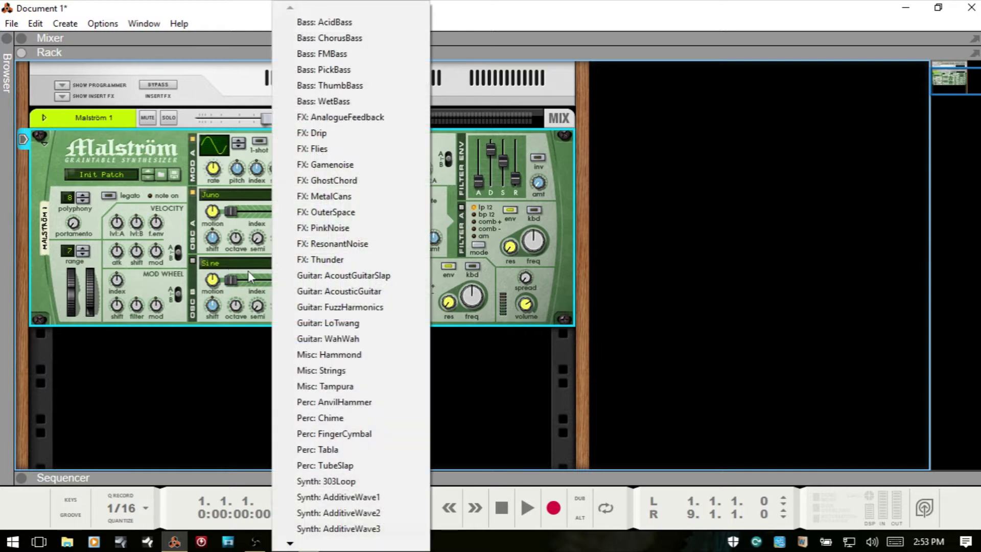
click(346, 370)
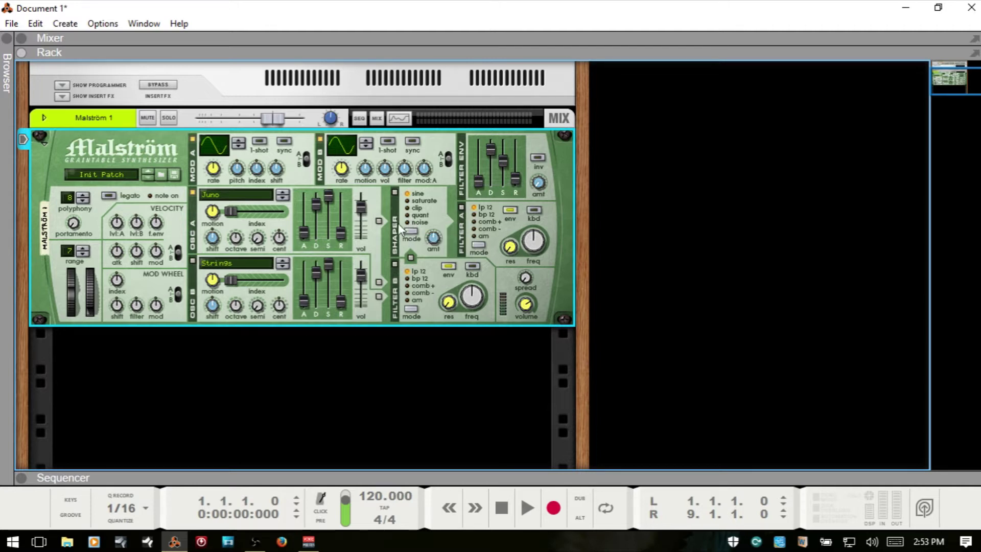
Switch on the shaper and Filter A, and send oscillator A into the shaper
click(395, 193)
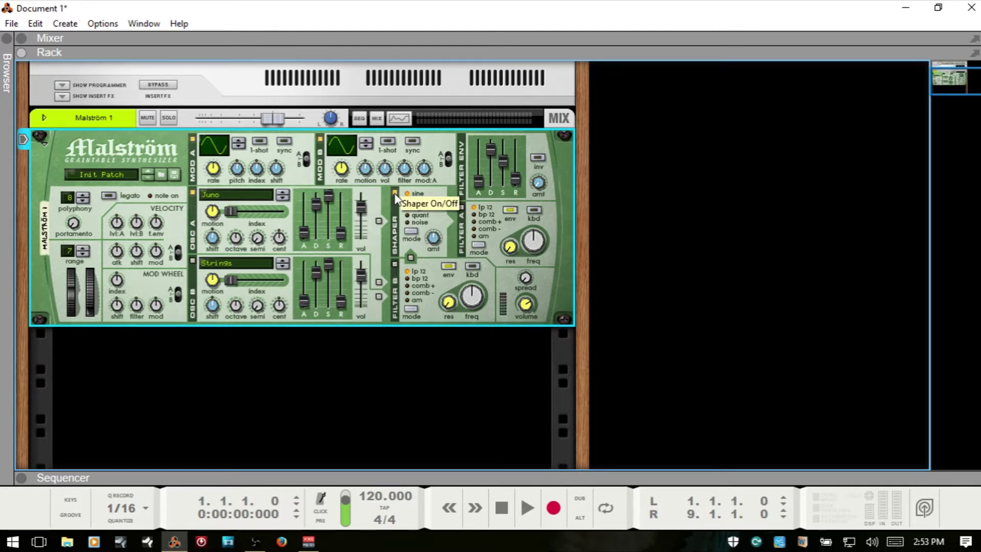
click(462, 207)
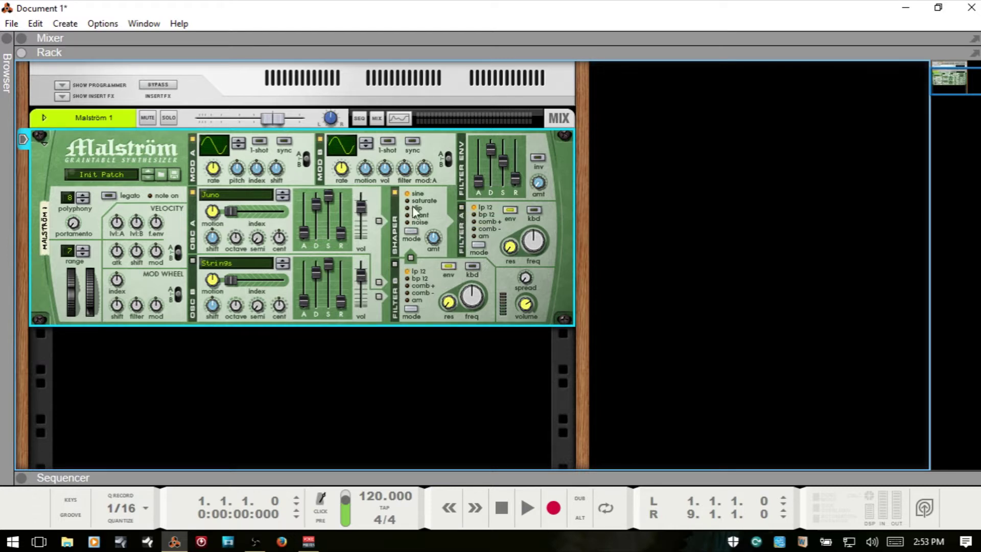
click(379, 221)
Route oscillator A to Filter B, leaving Filter B's shaper route off
click(378, 281)
click(412, 258)
click(411, 258)
Cycle the shaper mode to clip and back to sine
click(421, 208)
click(410, 230)
click(410, 230)
mouse_move(437, 242)
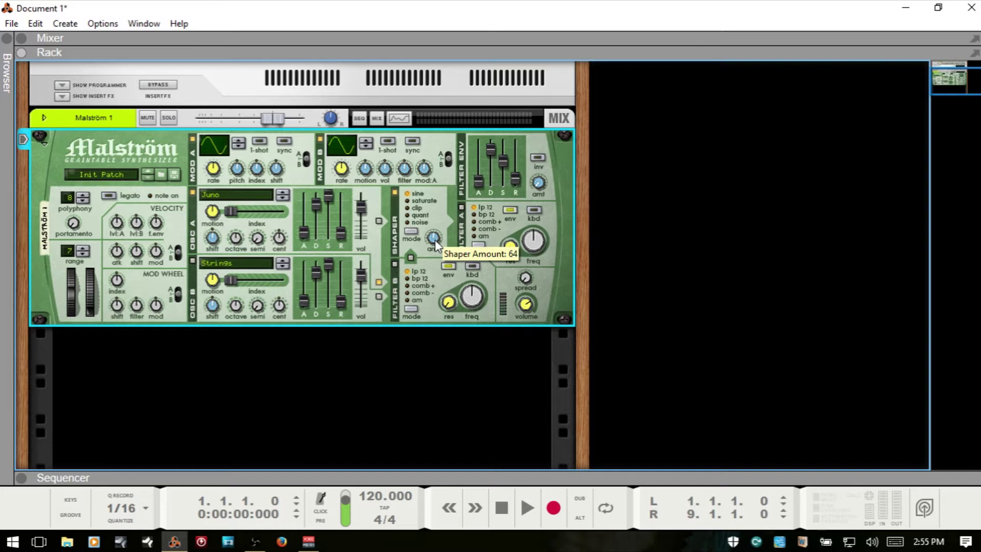
Unroute oscillator A from Filter B, send it into the shaper, and raise the amount to 100
click(378, 282)
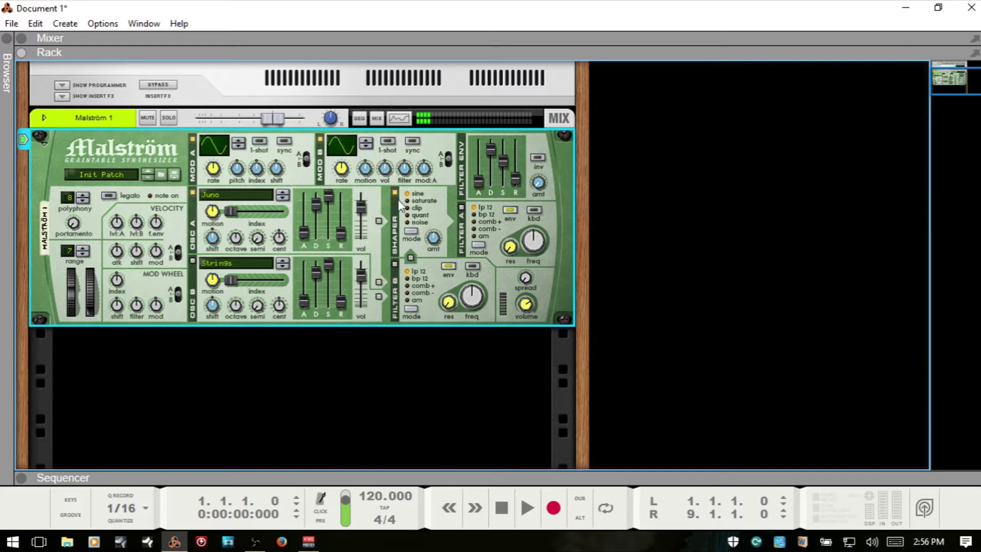
click(378, 222)
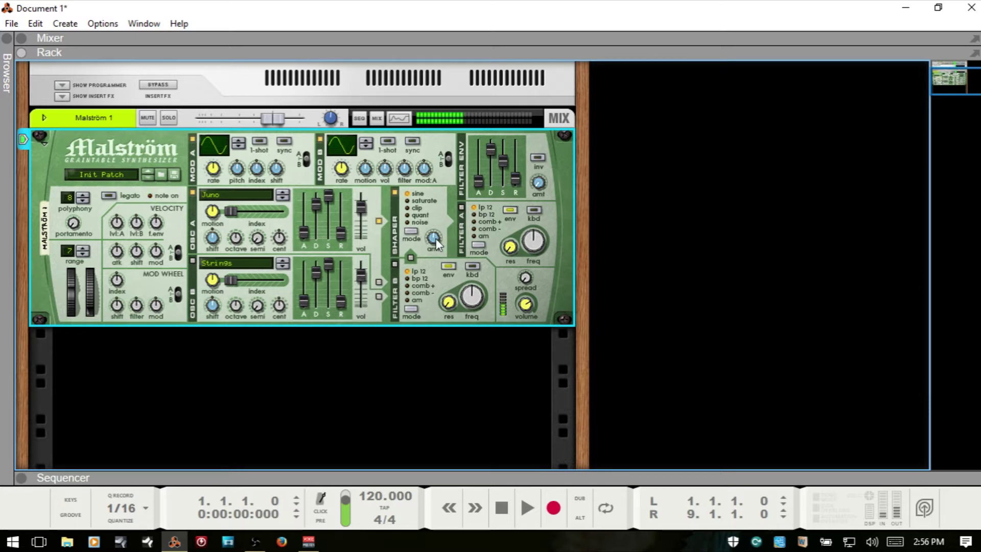
mouse_move(436, 239)
mouse_move(435, 239)
mouse_down()
mouse_move(435, 225)
mouse_move(439, 245)
mouse_up()
Step the shaper through saturate, clip, quant and noise modes, ending at amount 81
click(410, 232)
mouse_move(437, 243)
mouse_down()
mouse_move(437, 222)
mouse_move(437, 244)
mouse_up()
click(411, 232)
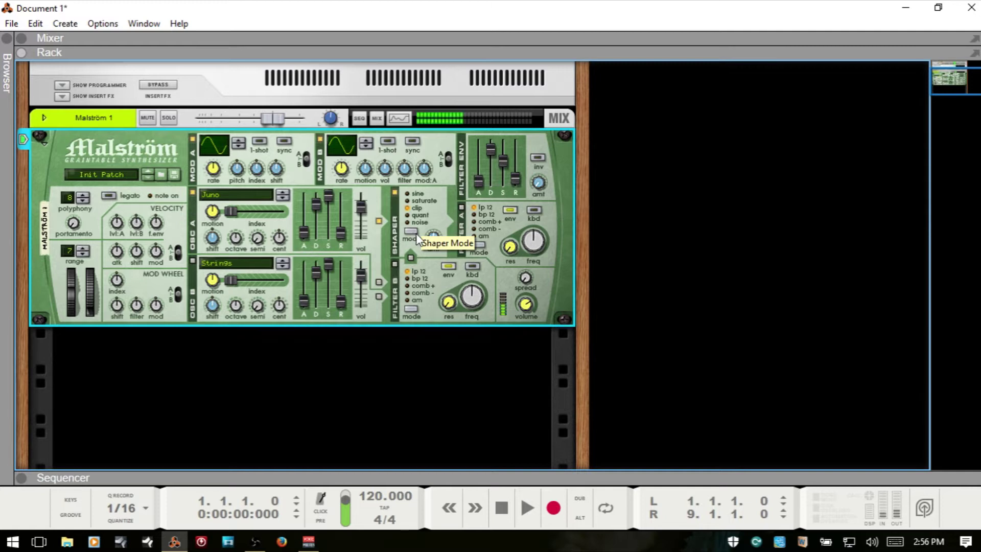
drag(433, 237, 438, 249)
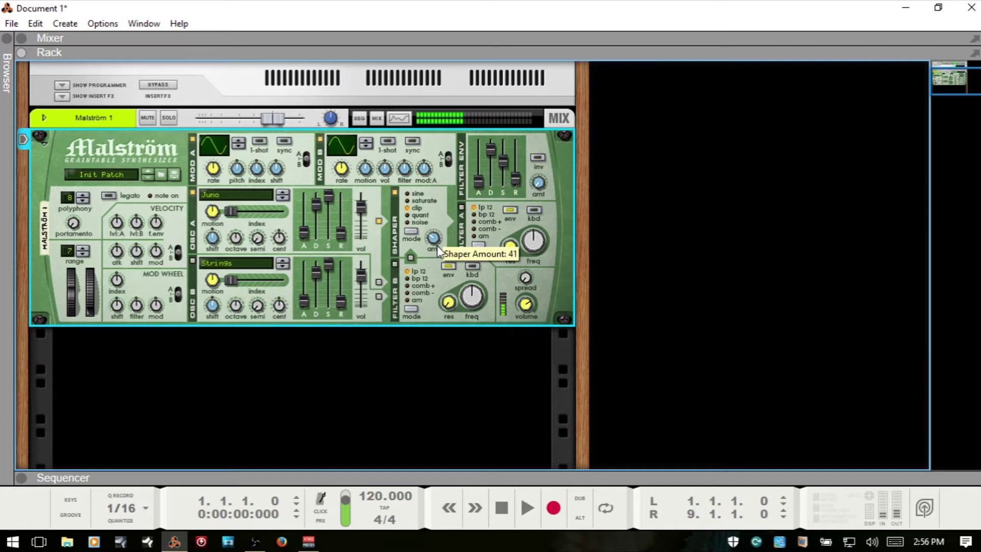
click(409, 232)
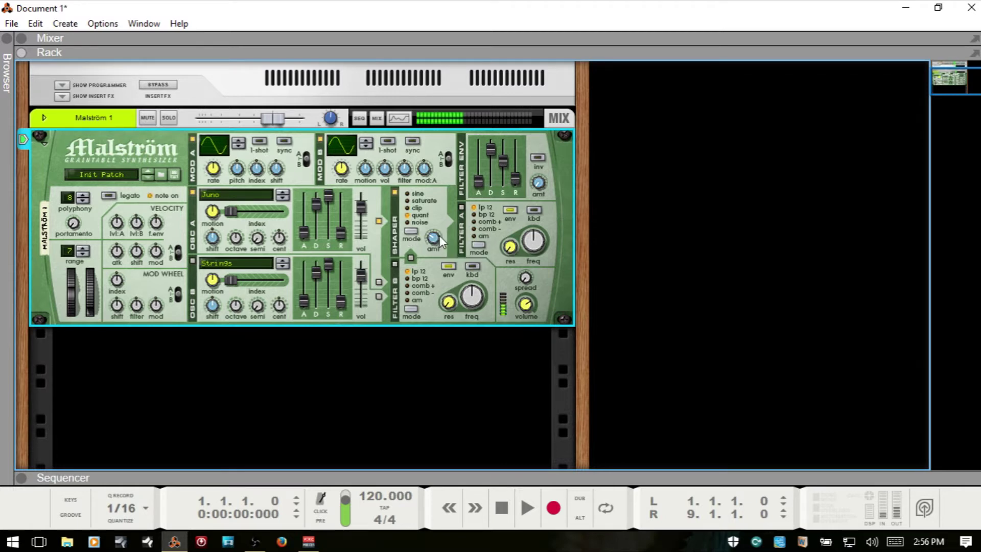
drag(438, 239, 434, 221)
click(409, 233)
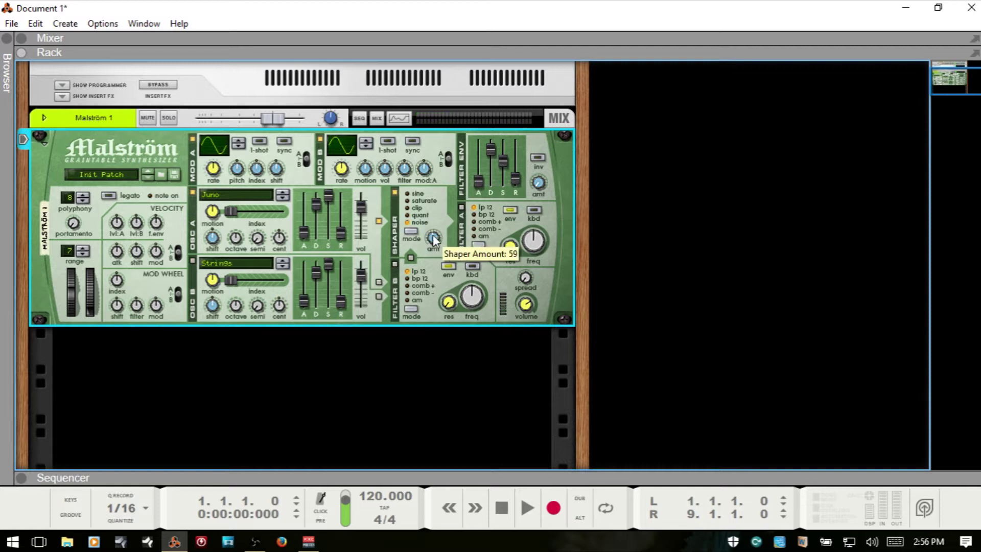
drag(434, 228, 435, 245)
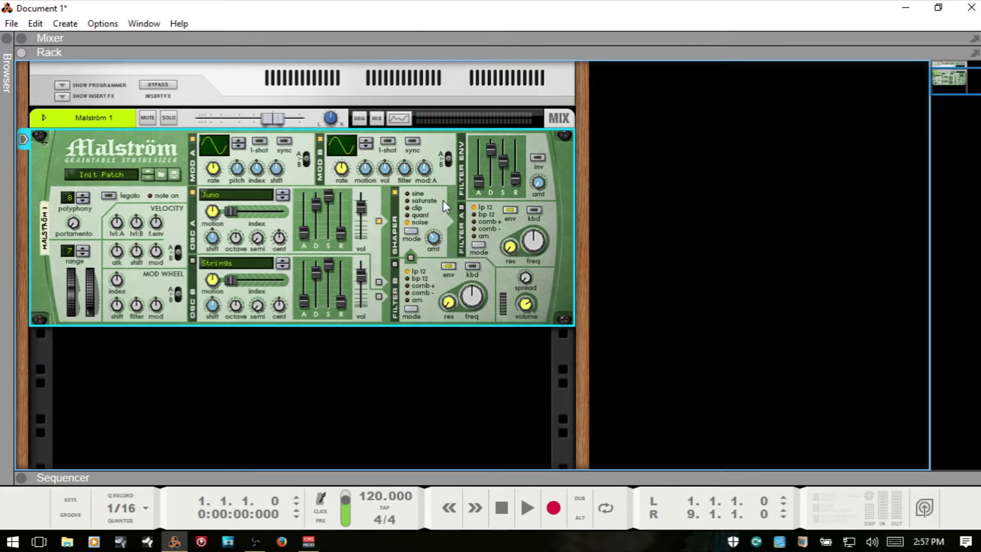
Turn off oscillator A and its shaper route, and send oscillator B through Filter B into the shaper
click(377, 222)
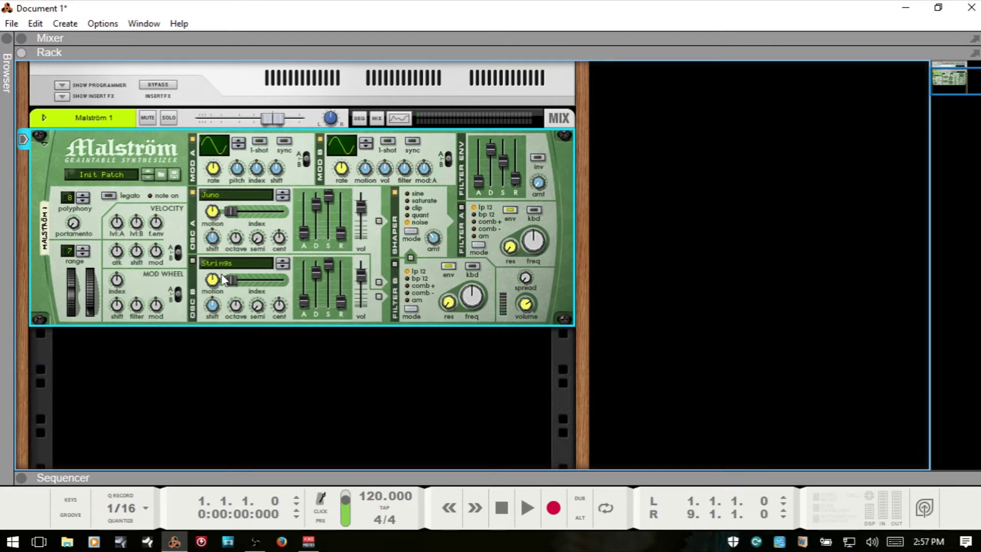
click(193, 261)
click(192, 193)
click(378, 296)
click(410, 256)
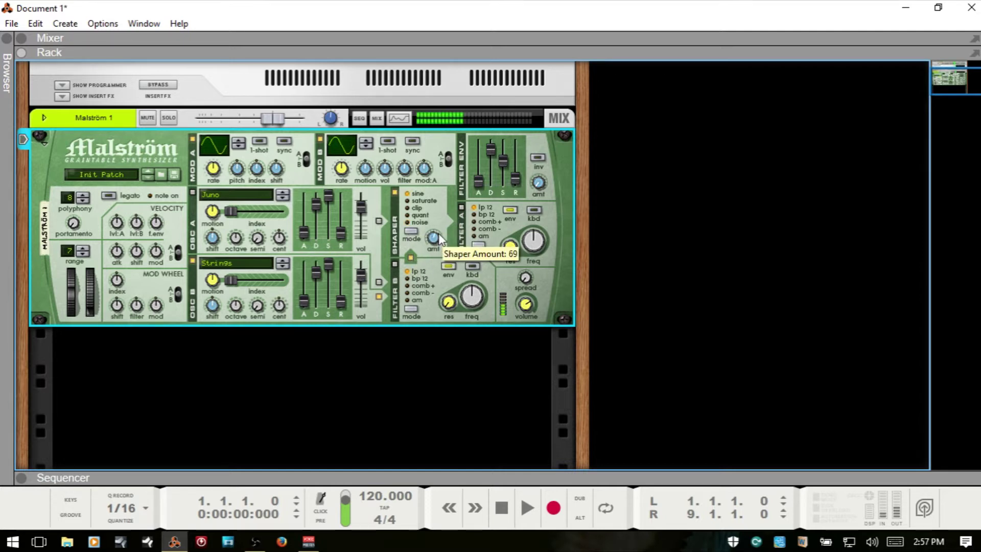
Cycle the shaper through saturate, clip, quant and noise, returning to sine
click(414, 231)
click(410, 231)
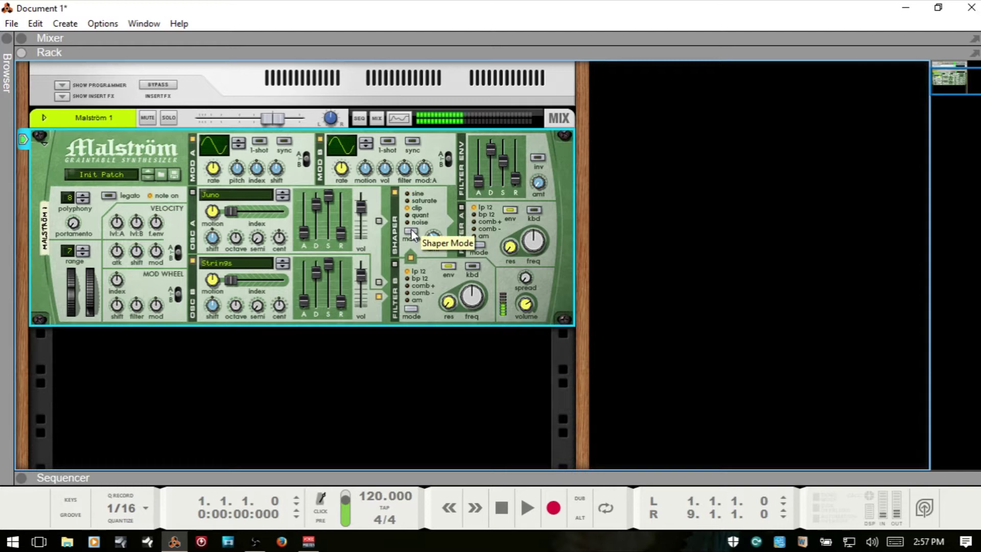
click(411, 231)
click(411, 229)
drag(438, 247, 436, 246)
click(410, 231)
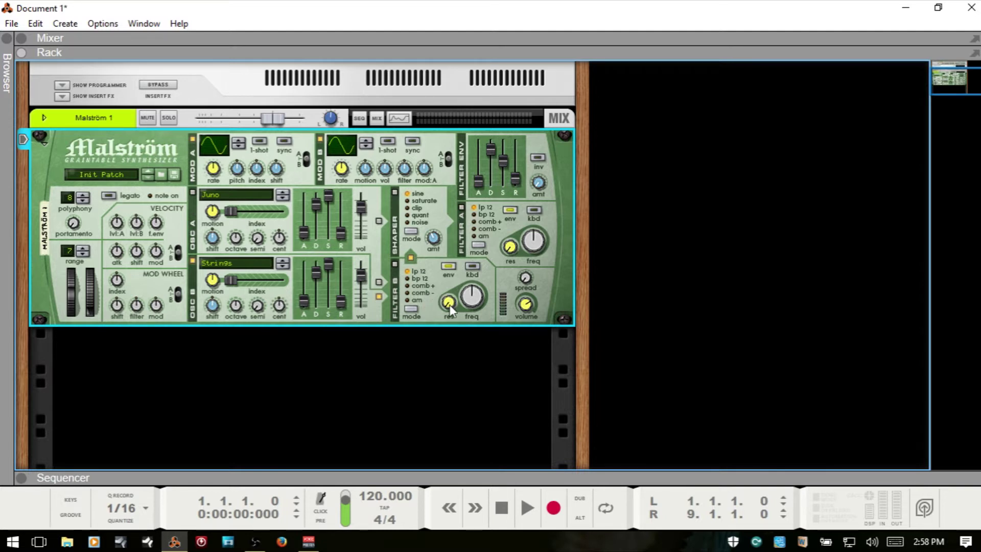
Change Filter B's mode from lp 12 to am
mouse_move(449, 304)
click(417, 301)
mouse_move(304, 225)
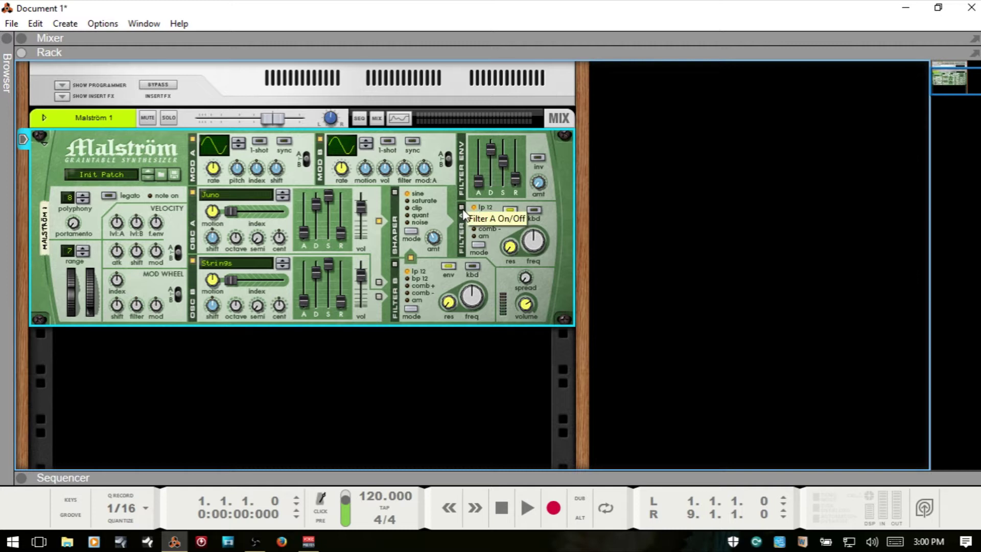
Turn on Filter A and sweep its cutoff frequency, ending at 127
click(462, 210)
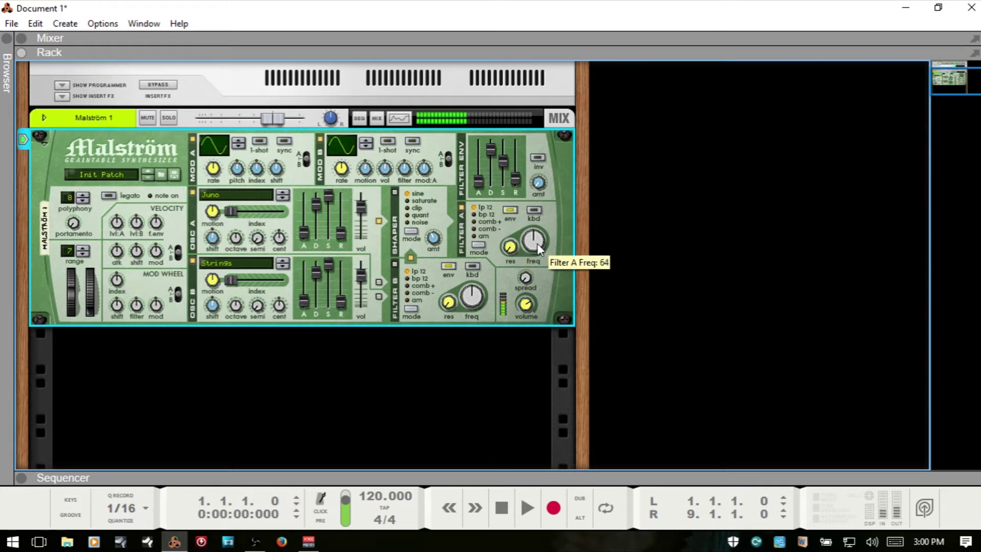
mouse_move(538, 244)
mouse_down()
mouse_move(538, 217)
mouse_move(541, 290)
mouse_move(541, 210)
mouse_move(546, 301)
mouse_move(546, 222)
mouse_move(544, 268)
mouse_move(541, 238)
mouse_up()
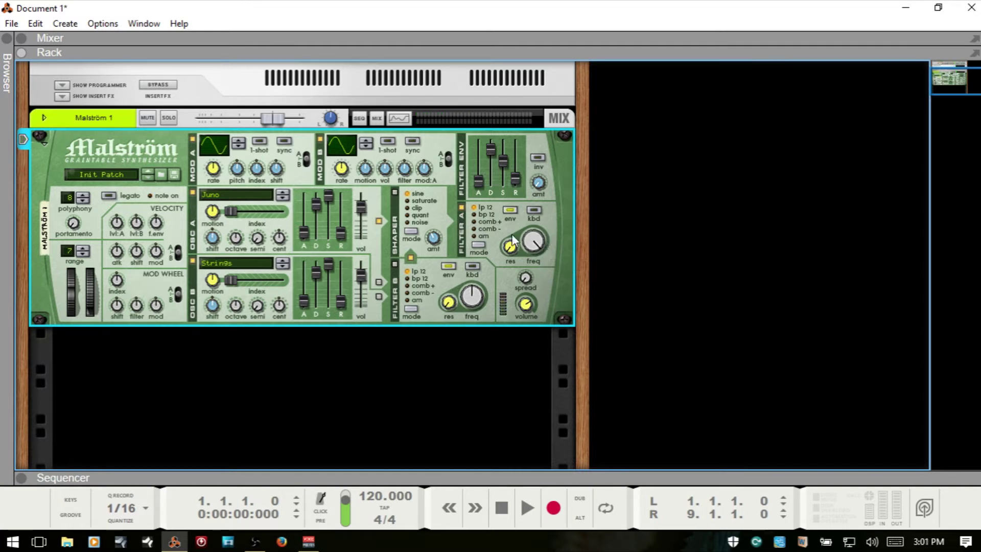
Try Filter A in bp 12, comb + and comb - modes, setting resonance to 33
click(474, 215)
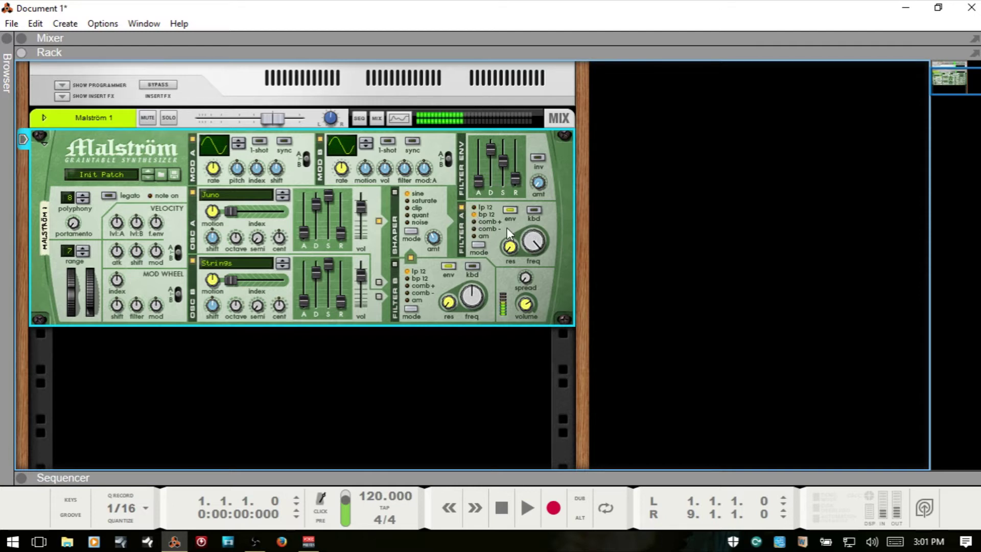
drag(528, 241, 511, 217)
click(488, 222)
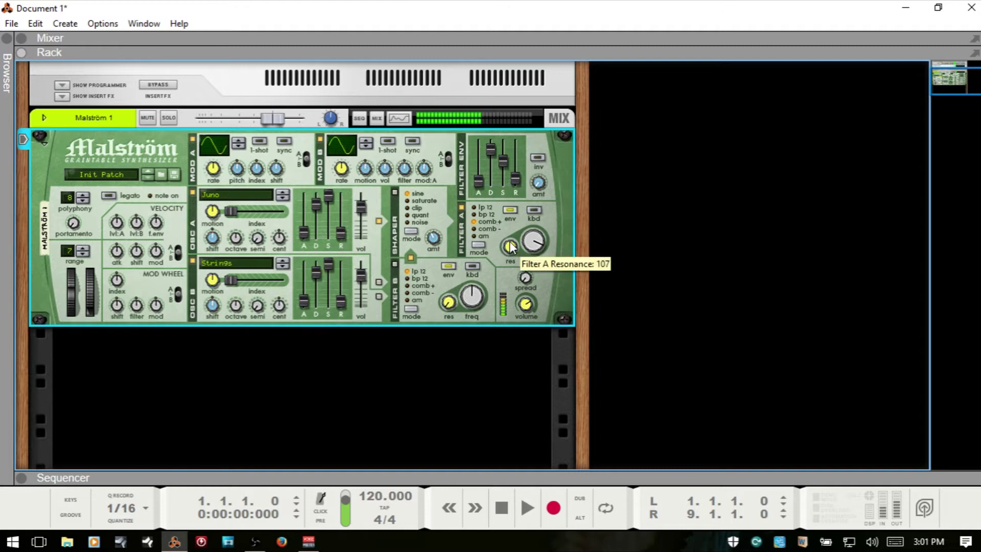
scroll(535, 259, down, 5)
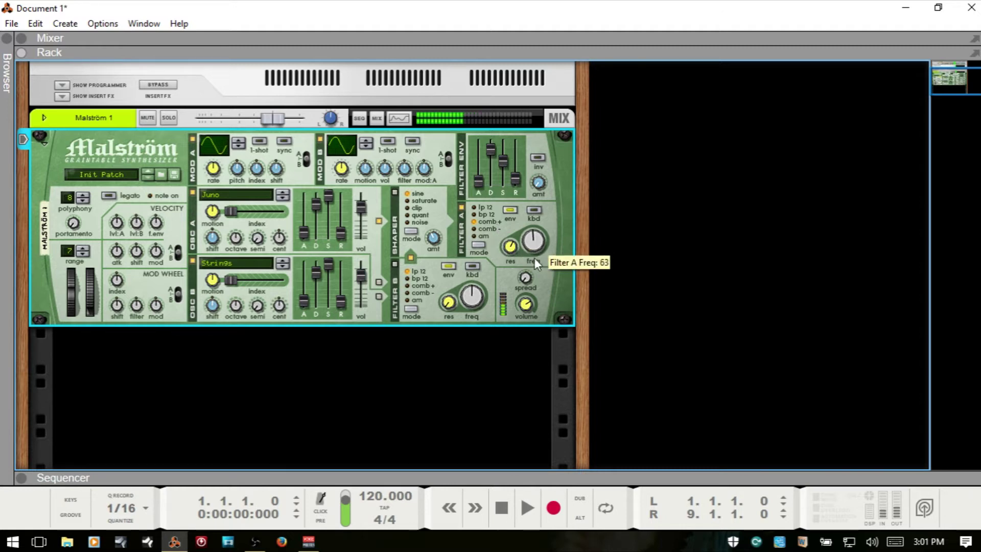
click(488, 229)
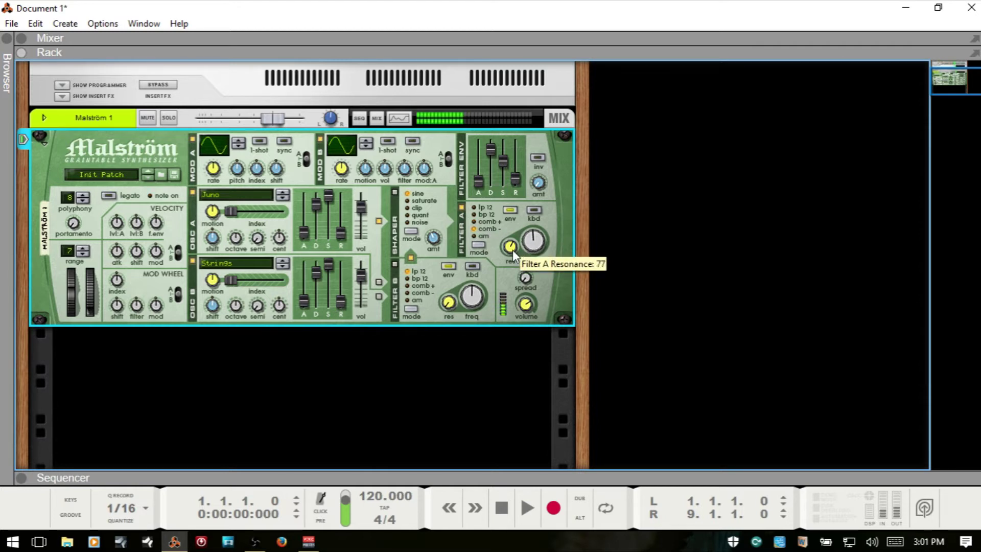
mouse_move(511, 250)
mouse_down()
mouse_move(511, 236)
mouse_move(523, 274)
mouse_move(527, 240)
mouse_up()
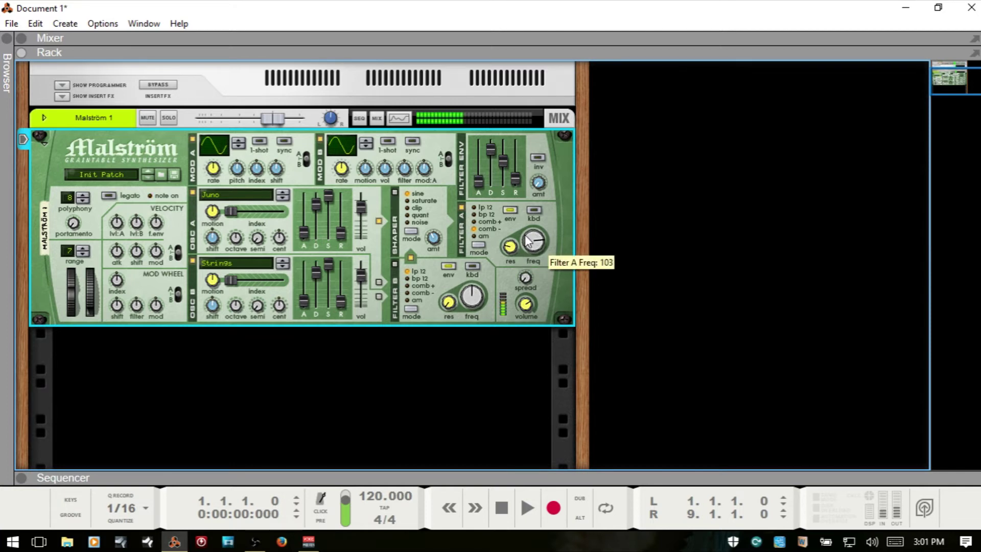
Switch Filter A to am mode, lower its cutoff, and raise resonance to 115
click(484, 236)
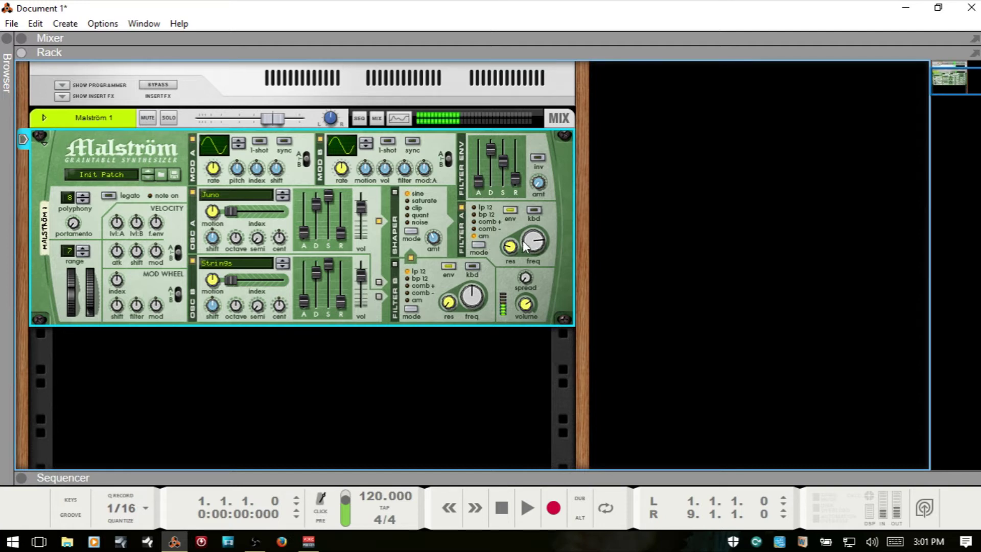
mouse_move(525, 247)
mouse_down()
mouse_move(516, 252)
mouse_move(513, 235)
mouse_move(514, 250)
mouse_up()
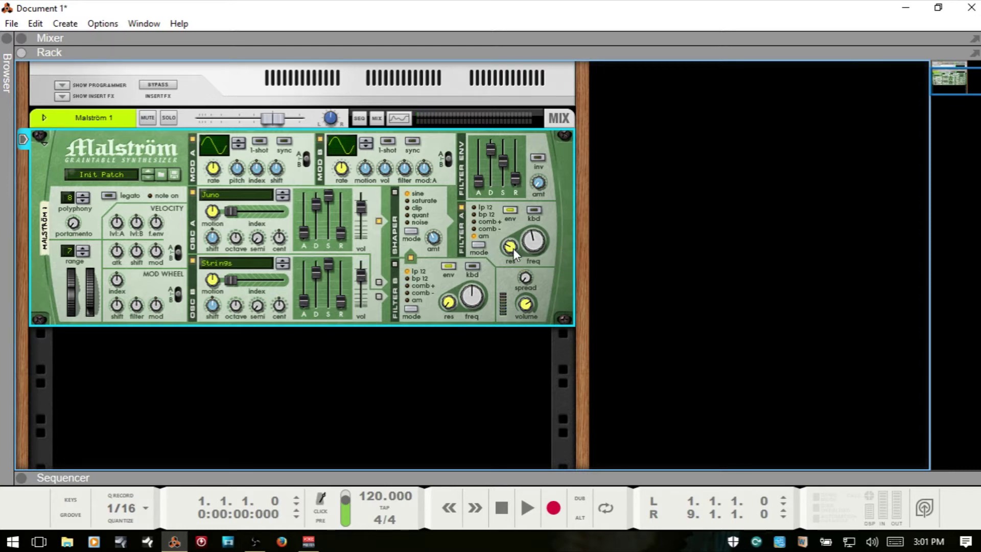
mouse_move(513, 255)
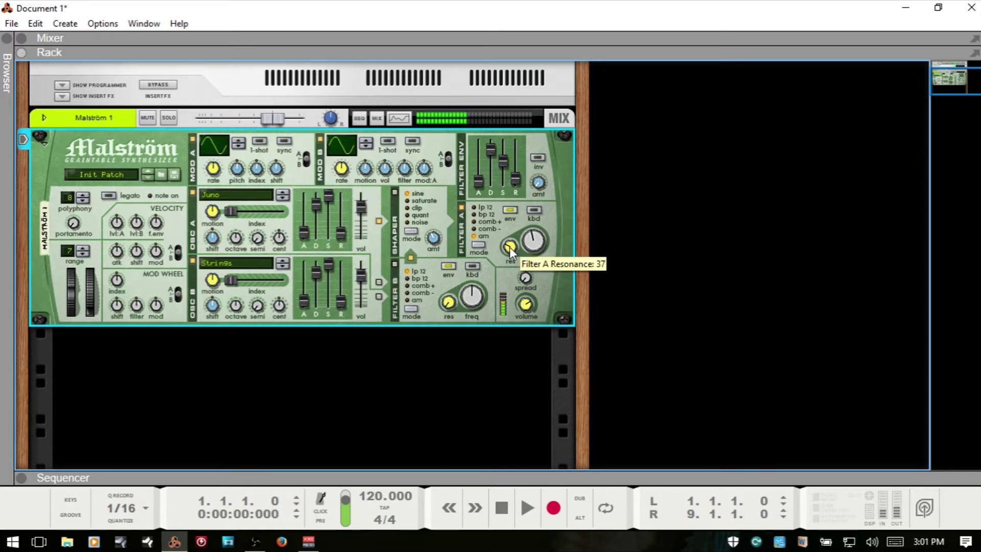
drag(510, 246, 517, 271)
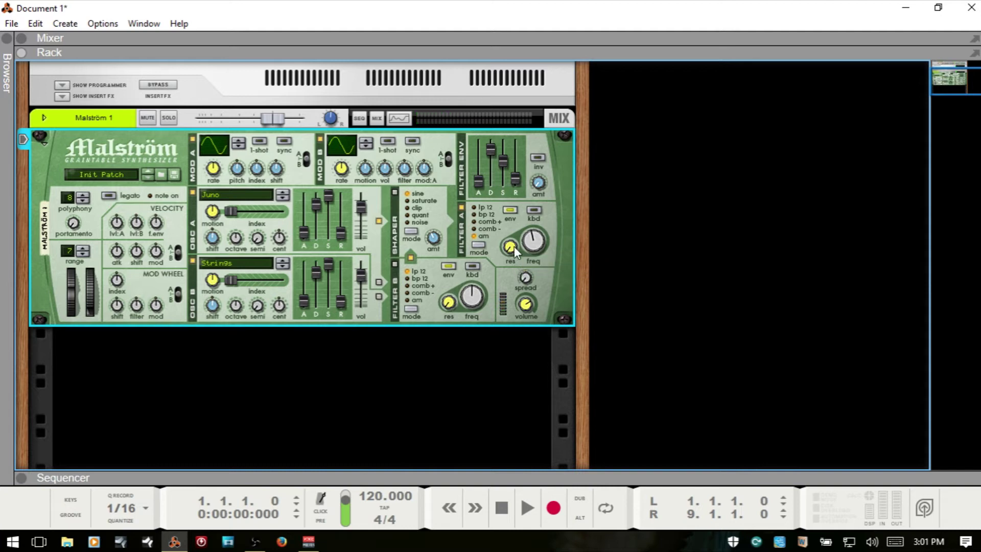
mouse_move(513, 251)
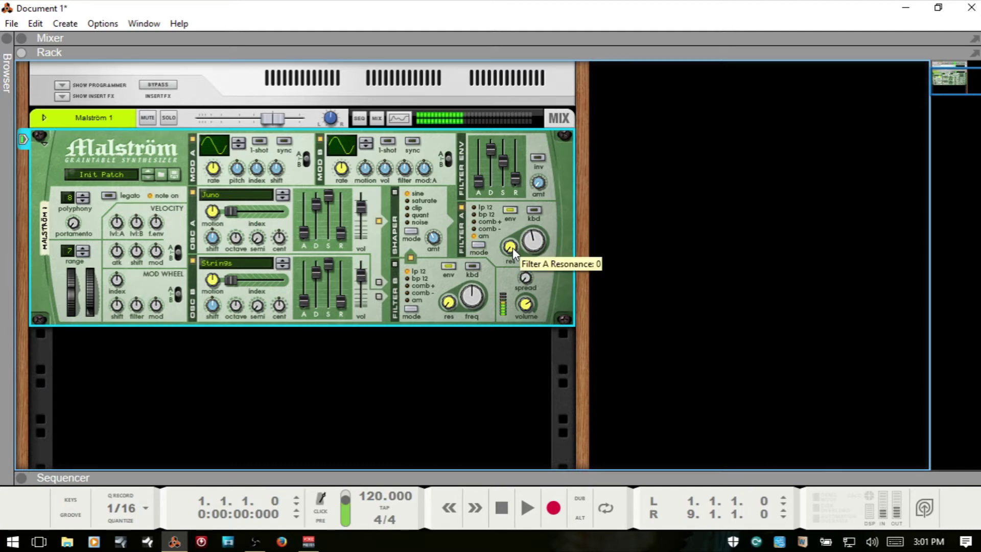
drag(511, 246, 514, 205)
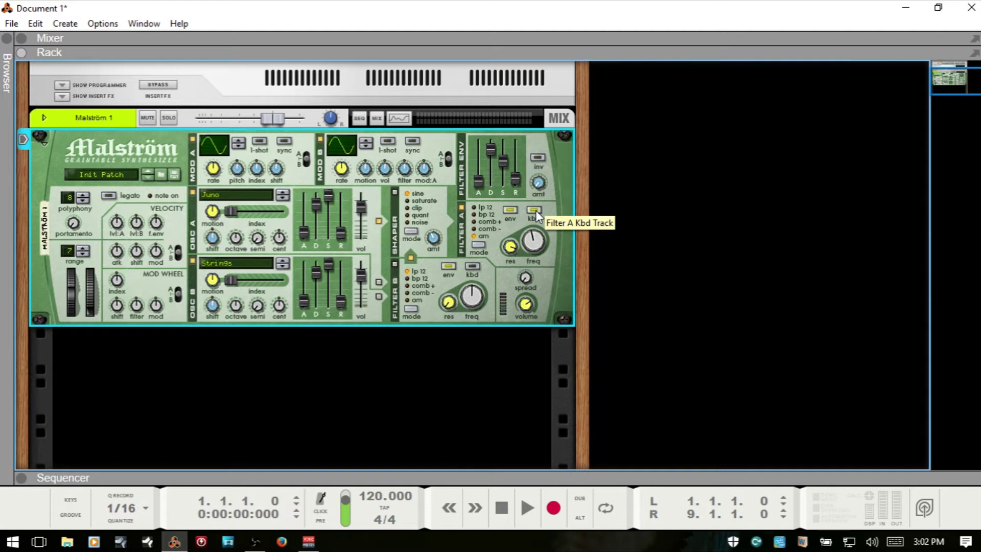
Raise Filter A's cutoff to 113 and return it to lp 12 mode
drag(533, 244, 540, 224)
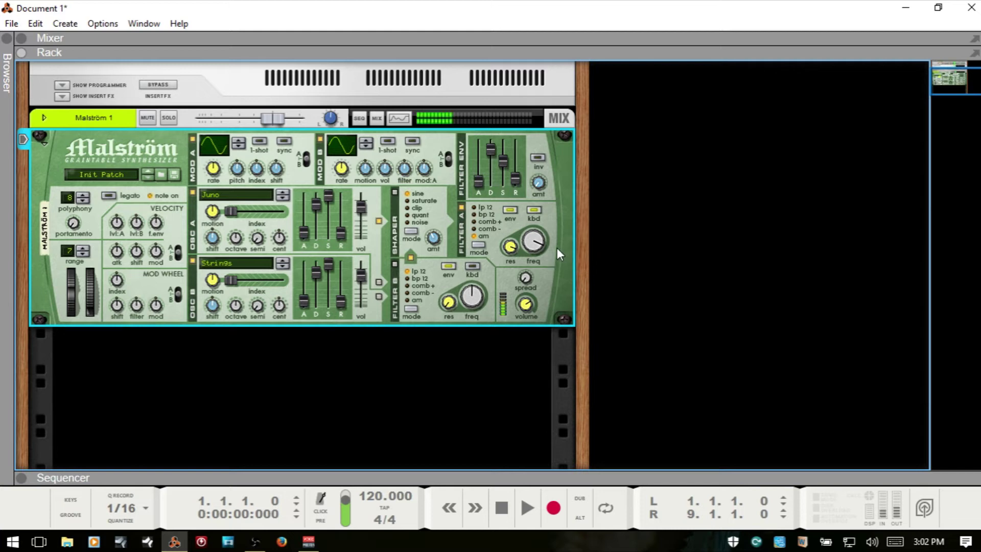
click(475, 207)
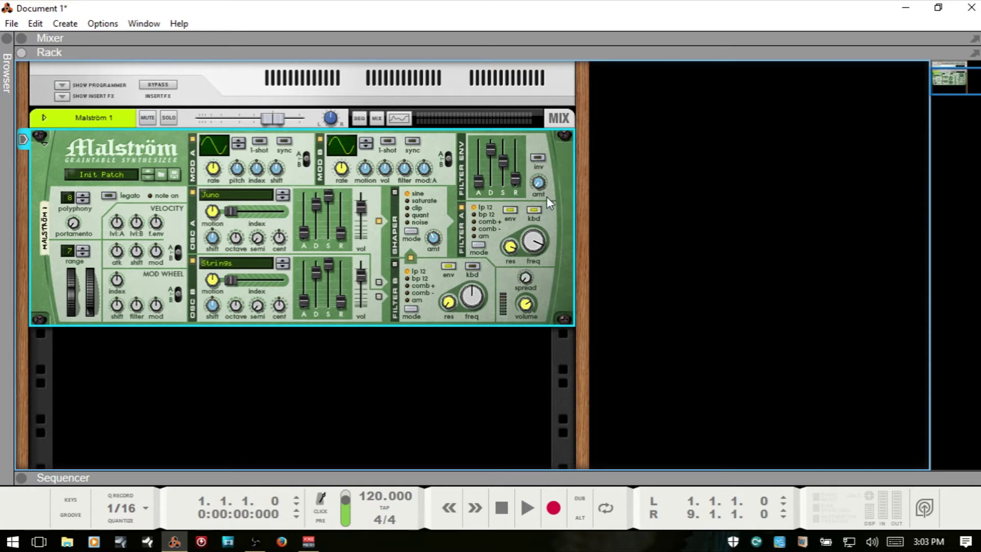
Turn off Filter A keyboard tracking, lower cutoff to 92, set envelope attack 45 and amount 20
click(535, 211)
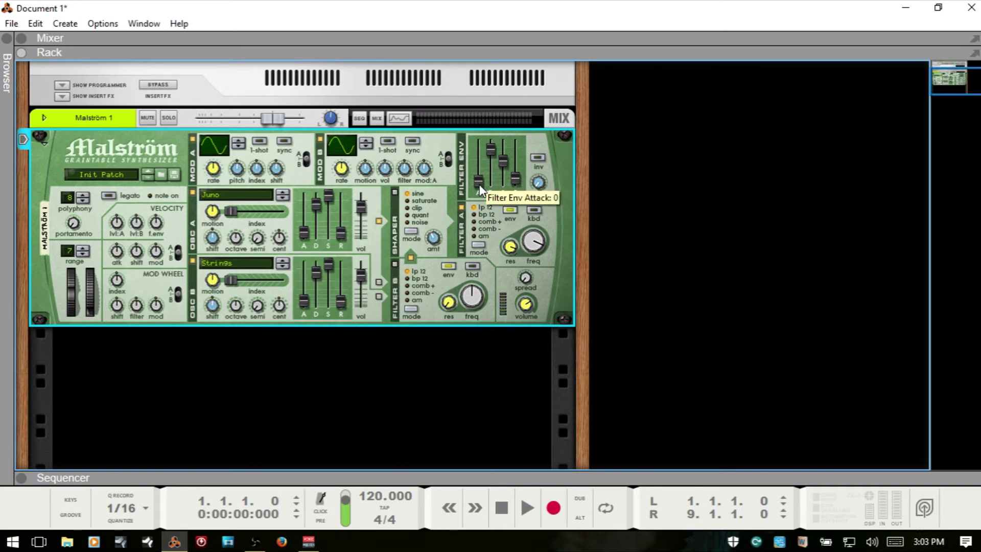
drag(529, 247, 535, 253)
drag(481, 187, 480, 160)
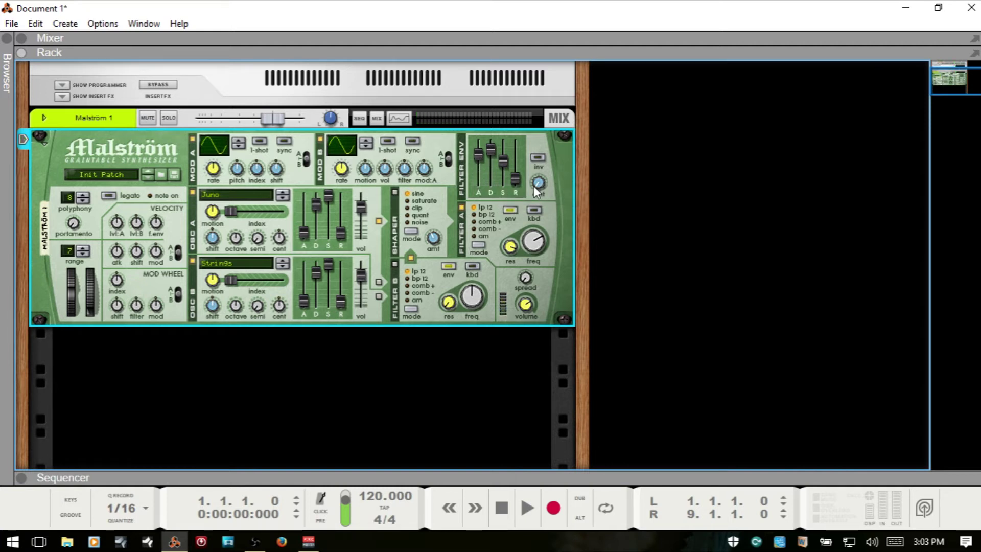
mouse_move(542, 191)
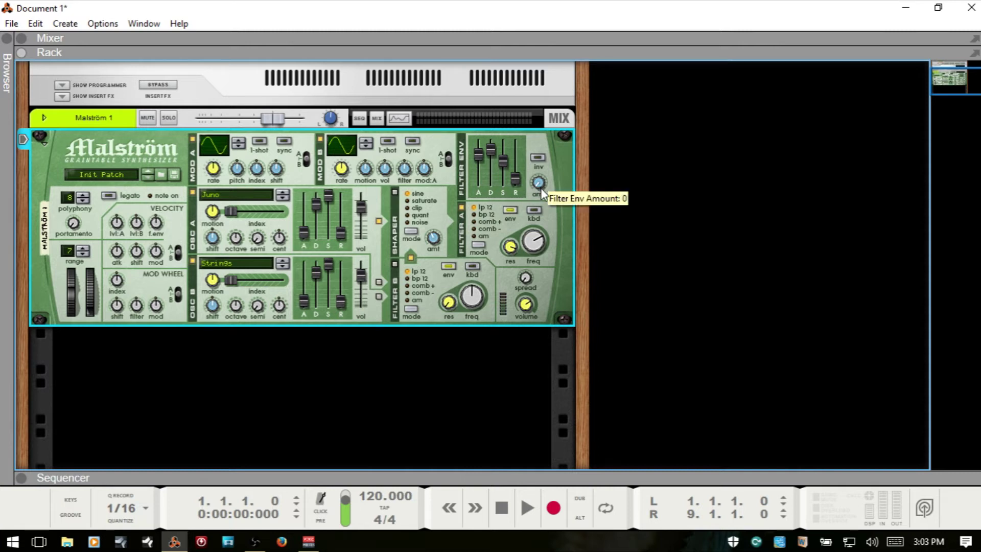
drag(542, 190, 541, 167)
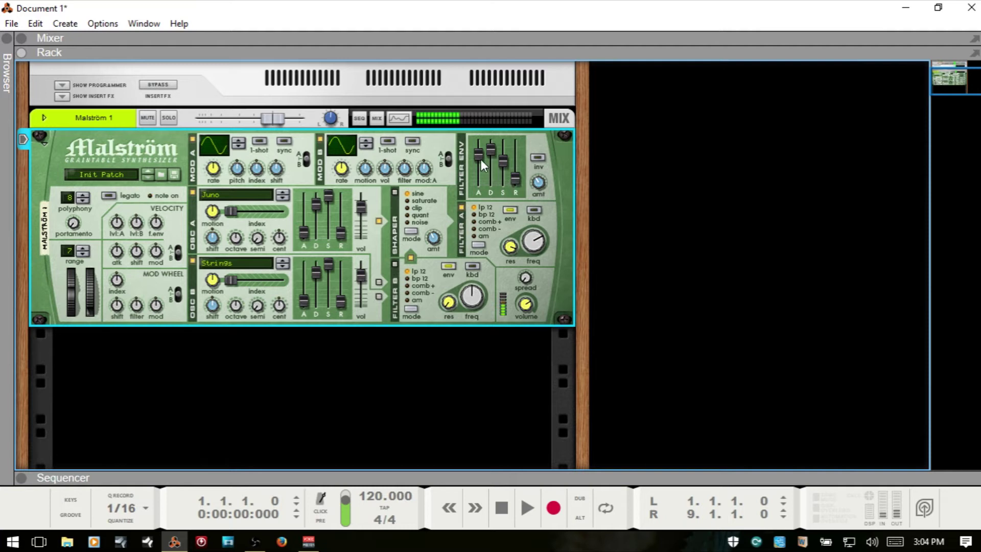
Adjust the filter envelope attack, ending at 75, and leave the envelope inverted
drag(480, 158, 480, 151)
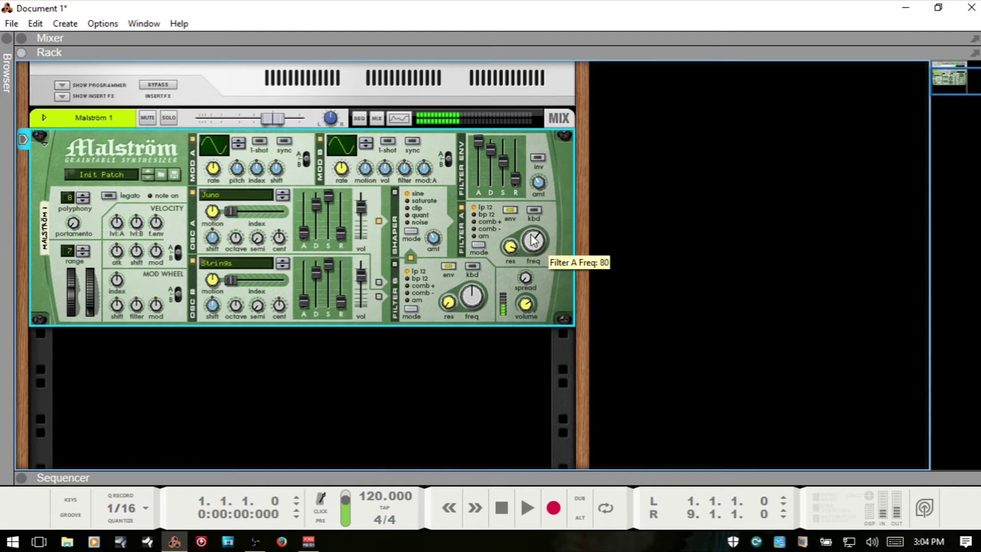
drag(479, 143, 483, 166)
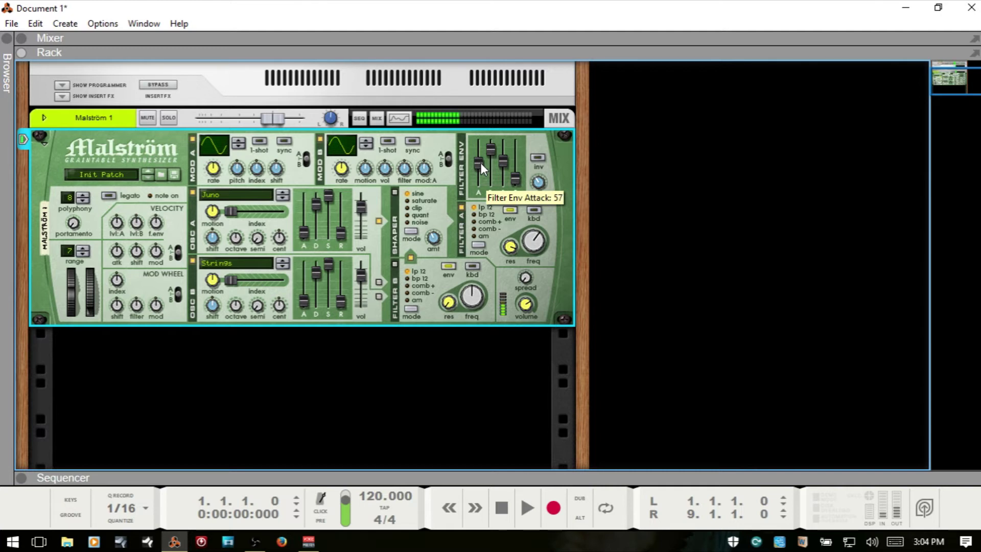
drag(480, 164, 480, 137)
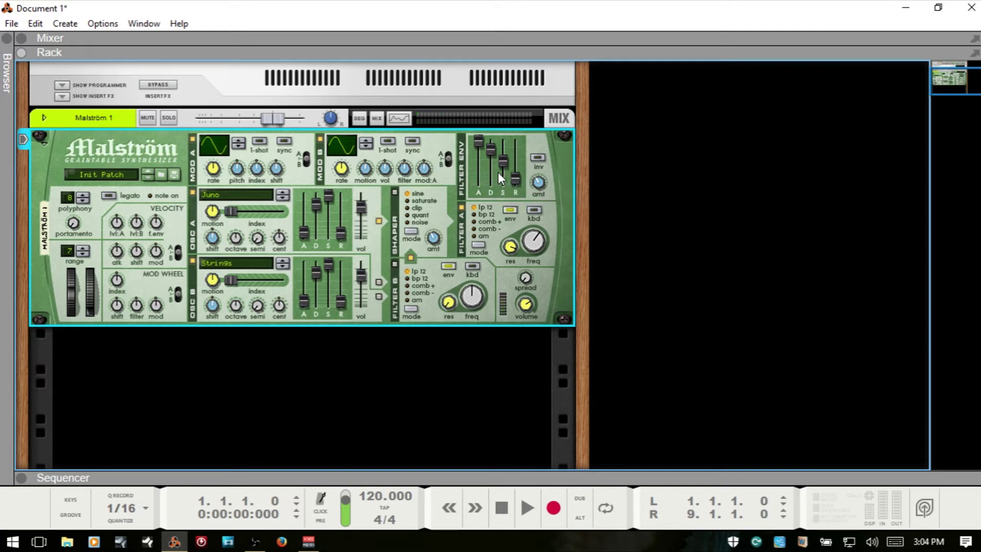
click(542, 162)
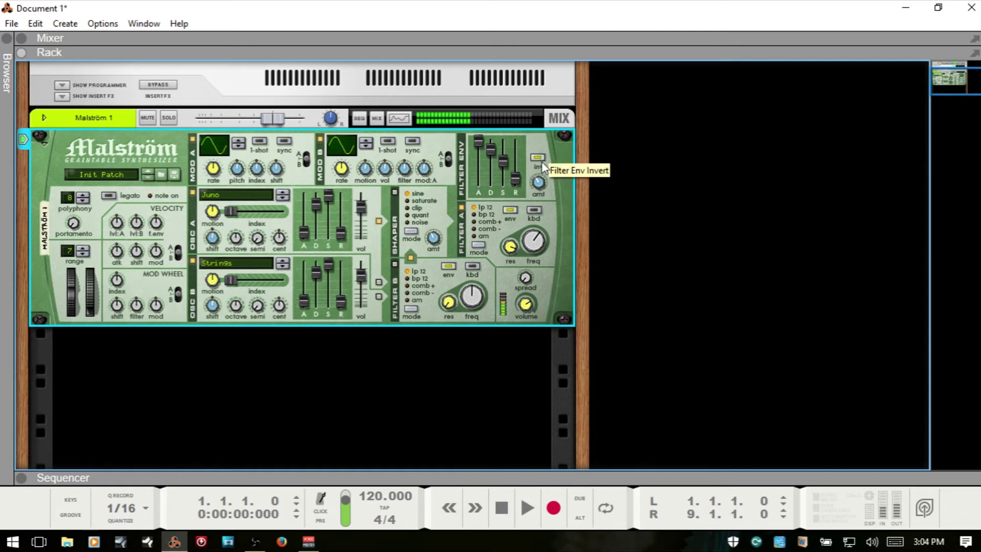
drag(542, 185, 540, 184)
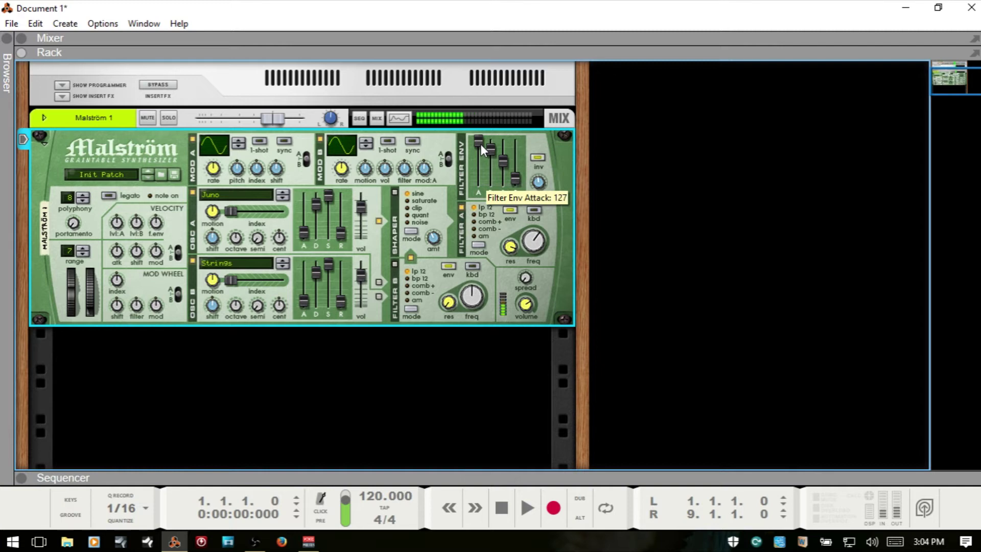
drag(480, 145, 482, 157)
click(539, 157)
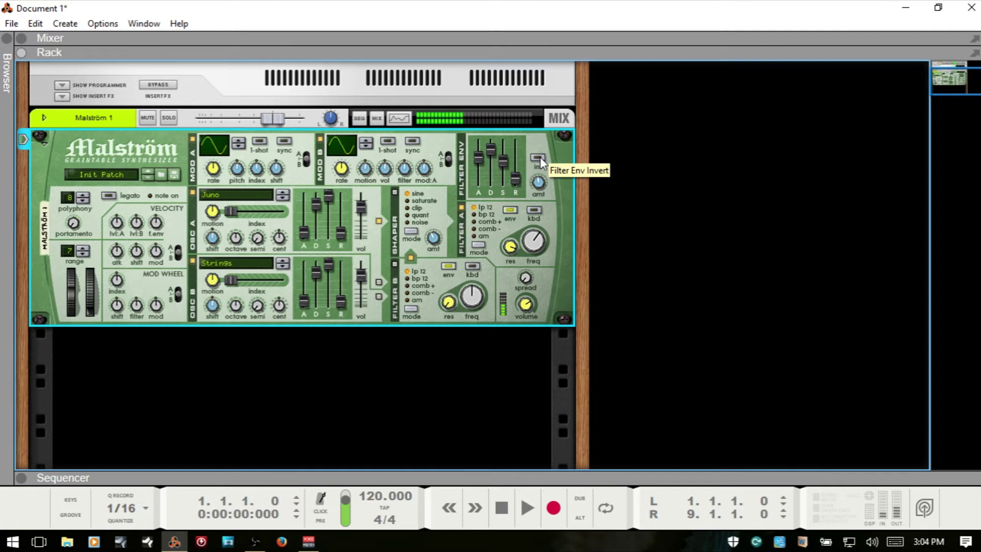
click(539, 157)
Un-invert the filter envelope, route oscillator A into Filter B and switch Filter B on
click(539, 157)
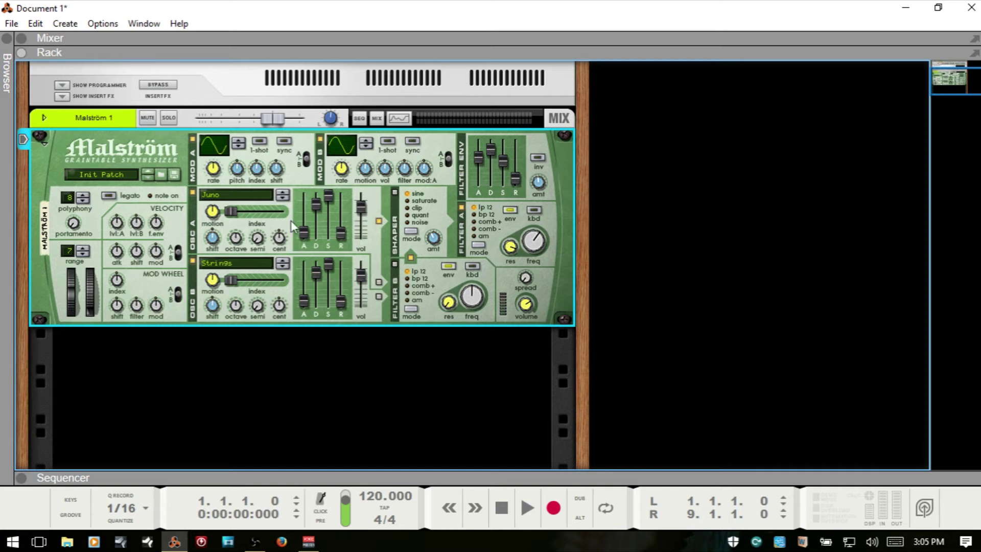
click(379, 282)
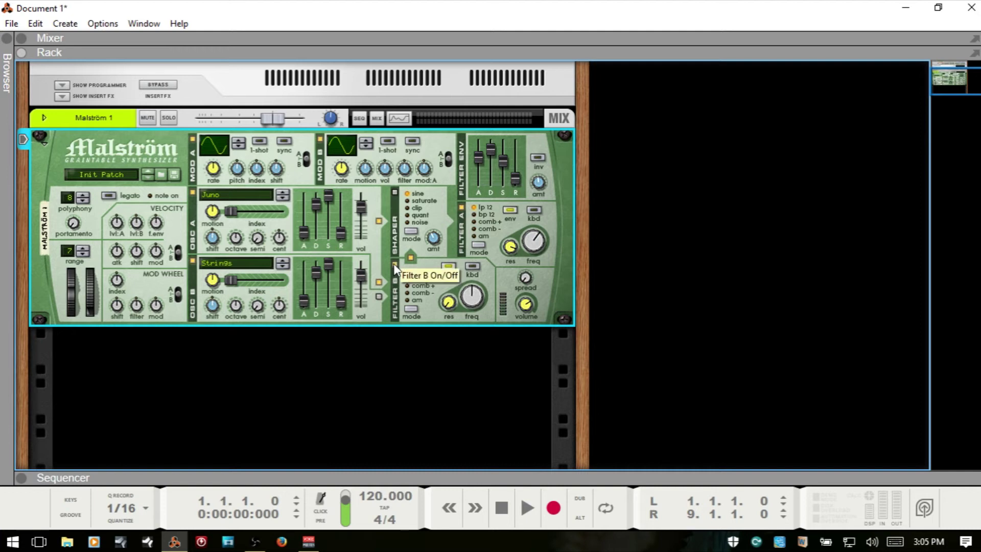
click(393, 265)
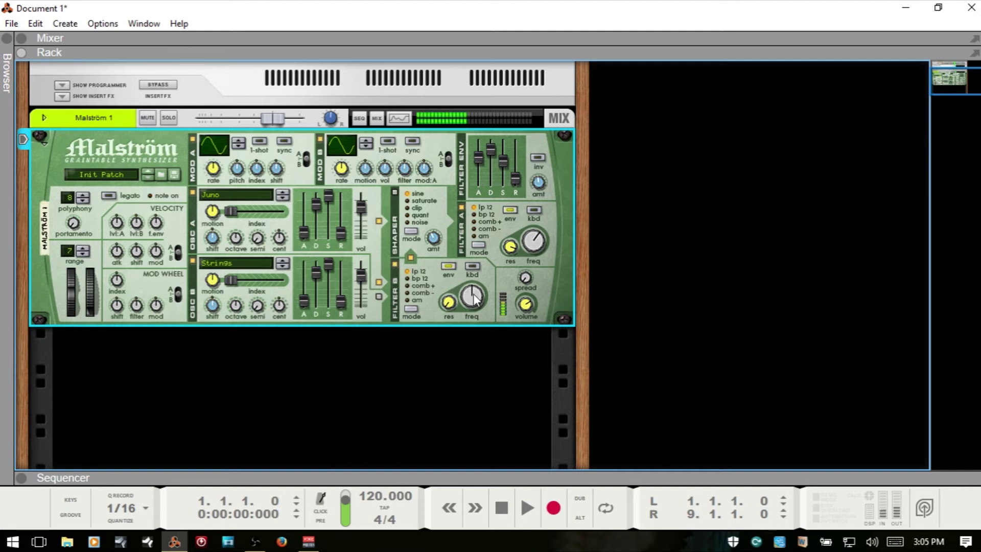
Sweep Filter B's cutoff down to 0 and back up, and shorten the filter envelope attack
drag(475, 299, 479, 309)
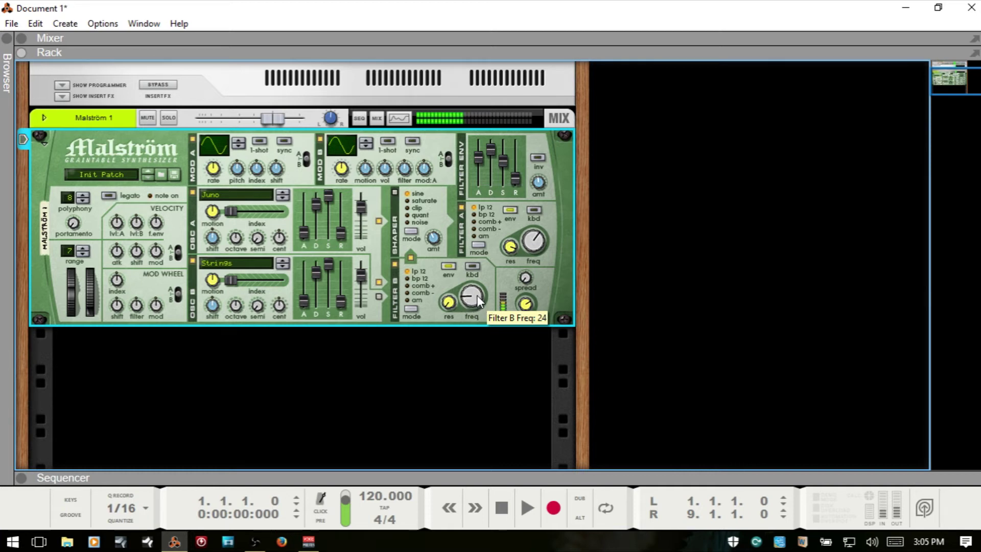
drag(477, 298, 478, 253)
drag(471, 298, 473, 314)
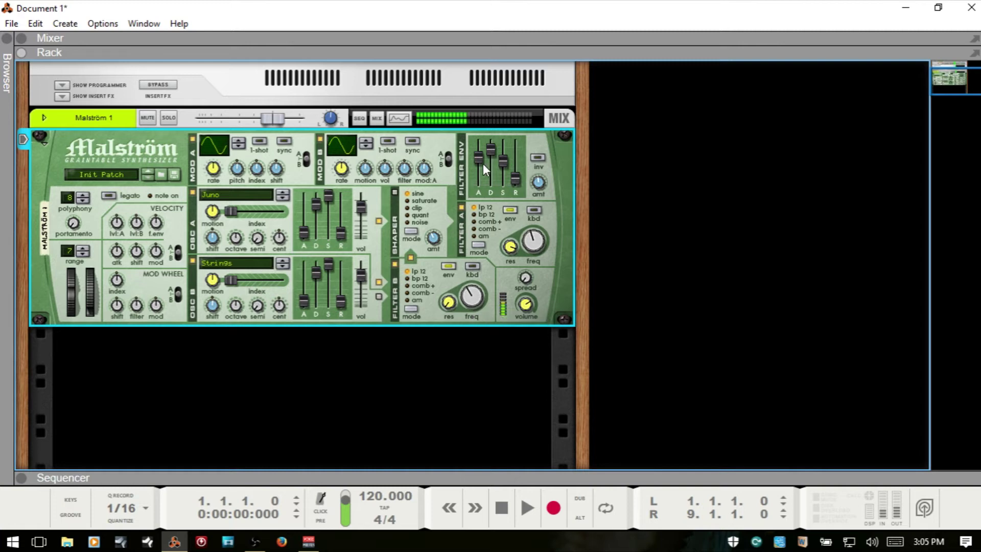
drag(477, 164, 480, 179)
Try Filter B in comb- then AM mode, raising its cutoff to 91
click(421, 291)
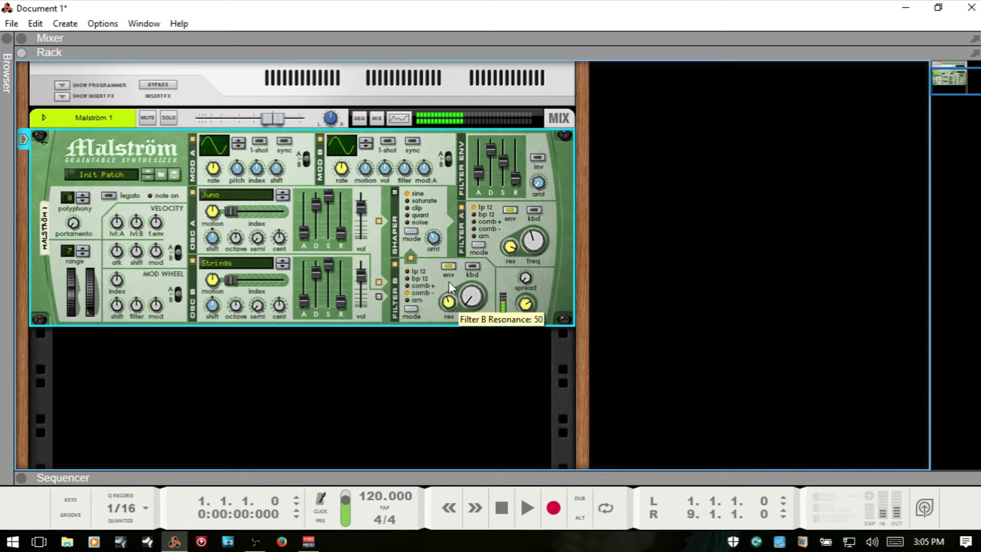
drag(483, 299, 473, 268)
click(408, 299)
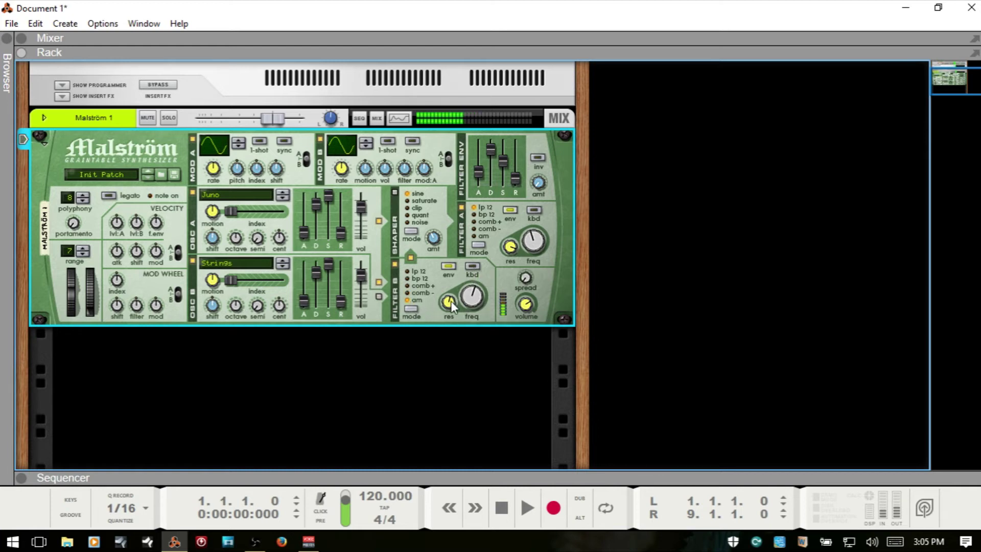
mouse_move(468, 298)
mouse_down()
mouse_move(479, 312)
mouse_move(478, 302)
mouse_up()
mouse_move(470, 305)
Retune both filter cutoffs, finishing with Filter A at 52 and Filter B raised above 53
drag(532, 244, 532, 225)
mouse_move(468, 286)
mouse_down()
mouse_move(475, 275)
mouse_move(479, 296)
mouse_up()
mouse_move(537, 245)
drag(537, 245, 534, 249)
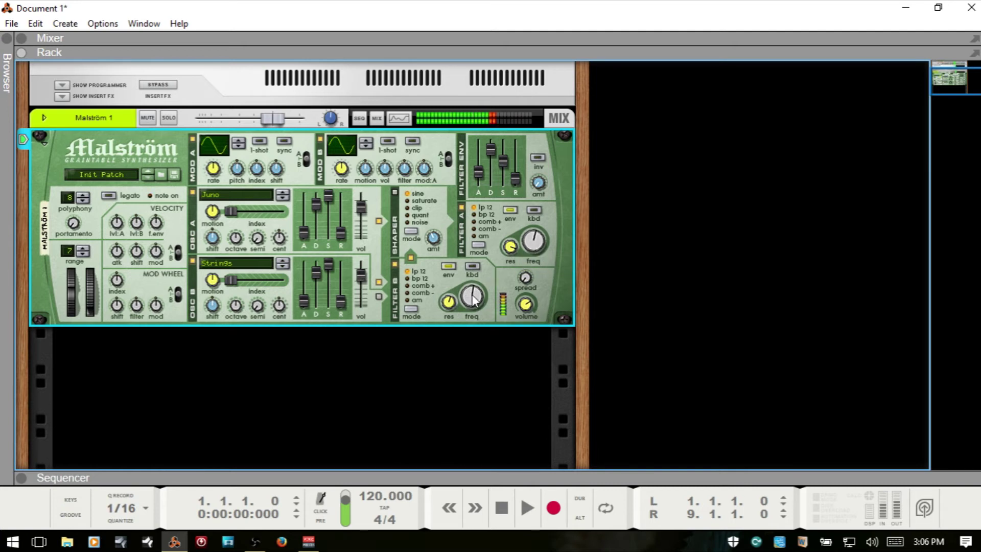
mouse_move(475, 300)
drag(474, 301, 460, 308)
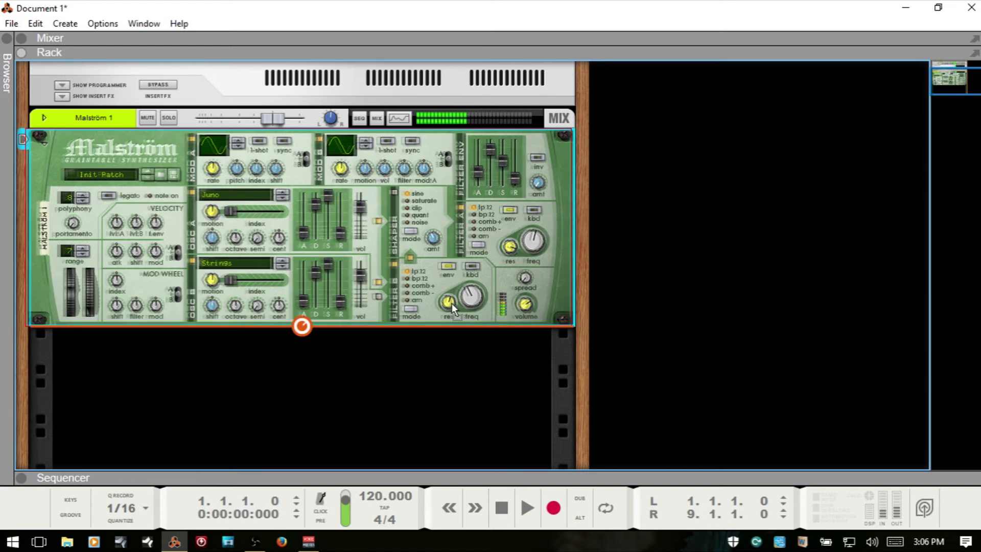
mouse_move(449, 302)
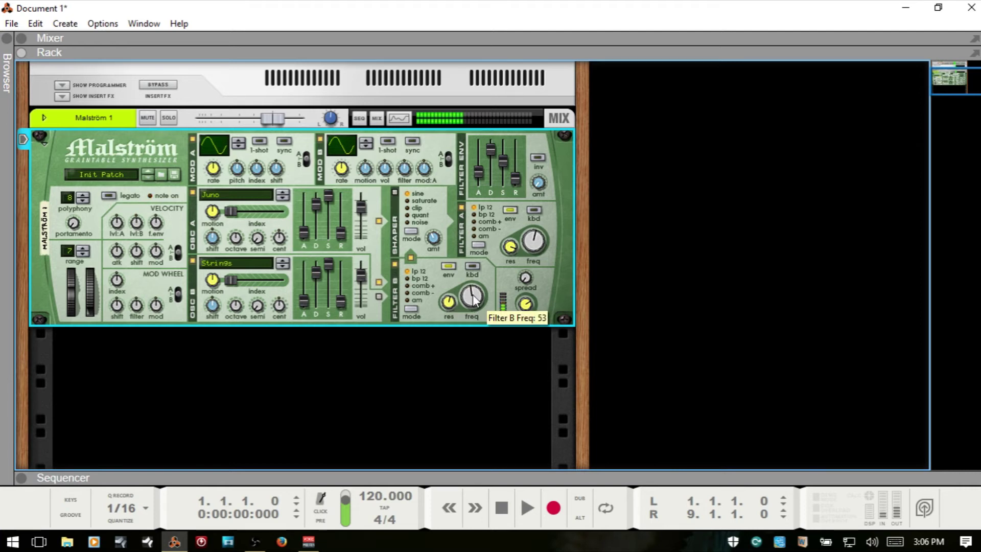
drag(472, 301, 474, 283)
mouse_move(531, 250)
drag(532, 250, 536, 247)
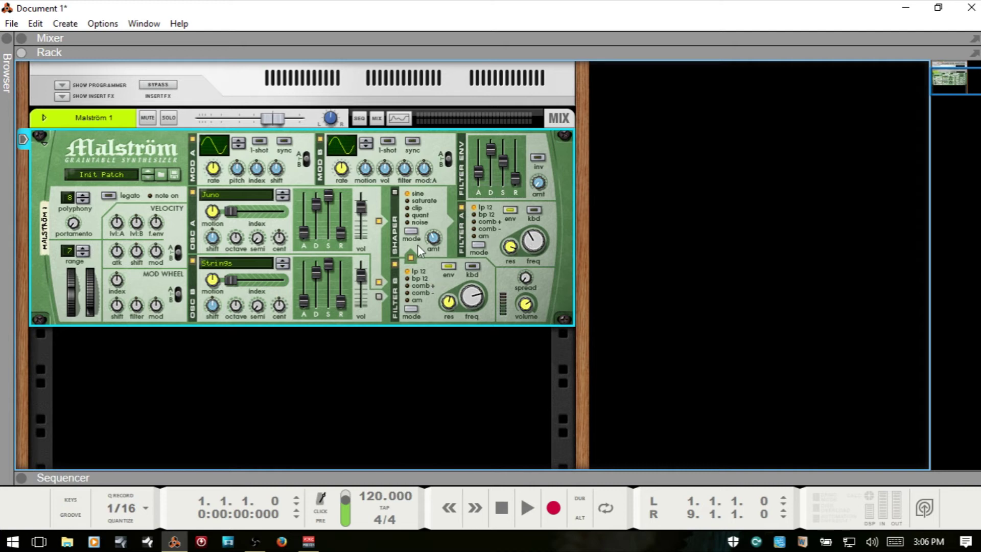
Stop routing oscillator A to the shaper and lower Filter B's cutoff to 34
click(378, 223)
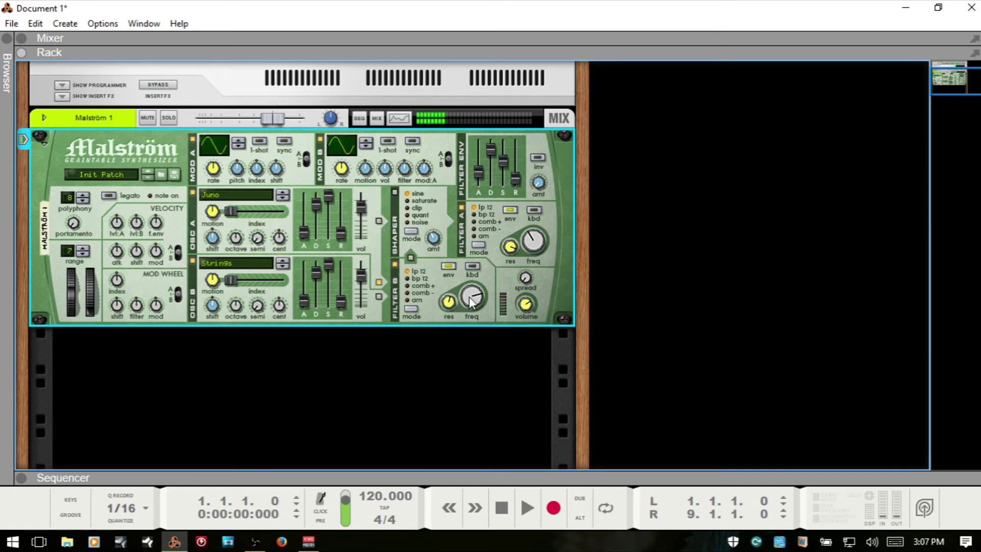
drag(472, 302, 477, 319)
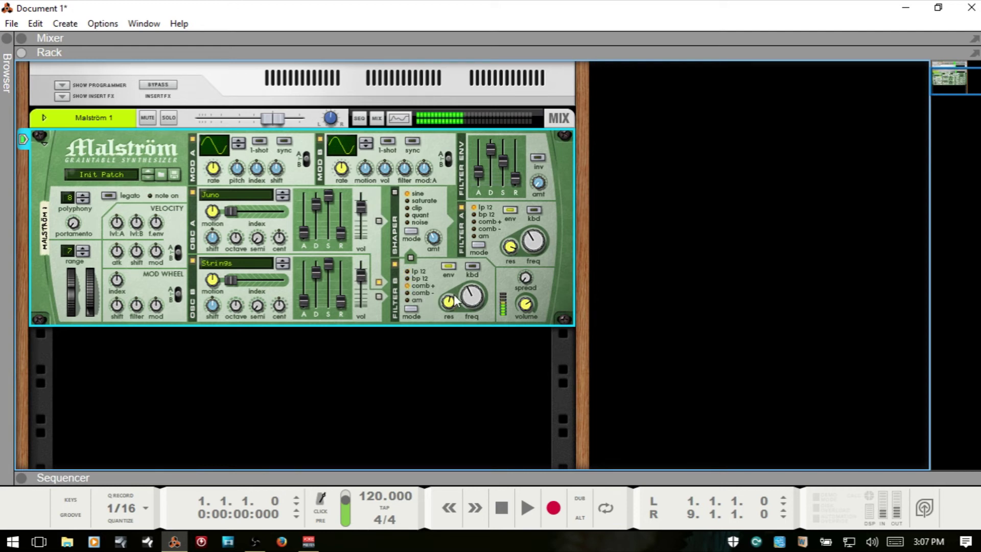
mouse_move(476, 299)
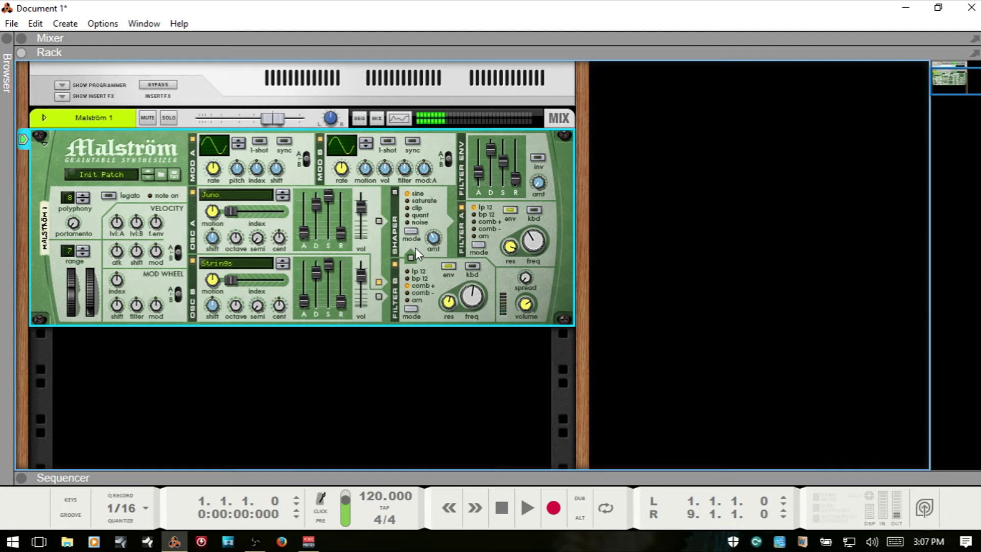
Route Filter B into the shaper, set Filter A to comb- near cutoff 56, and adjust Filter B's resonance
click(410, 258)
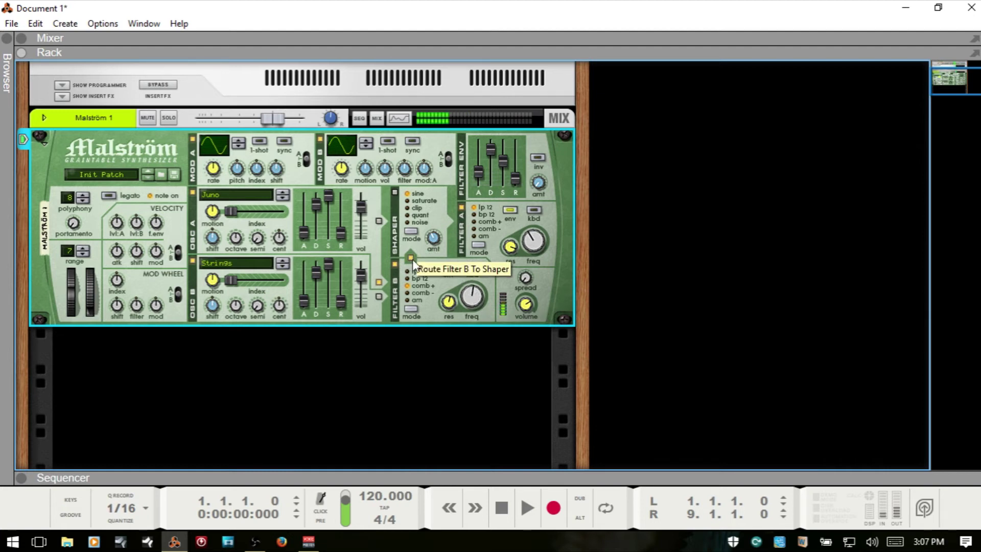
drag(540, 254, 539, 250)
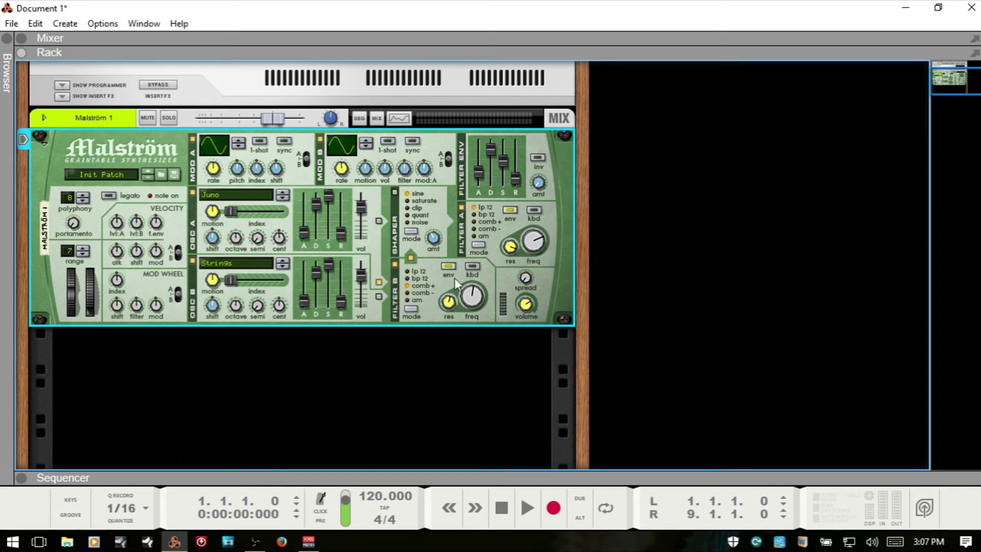
drag(523, 241, 539, 229)
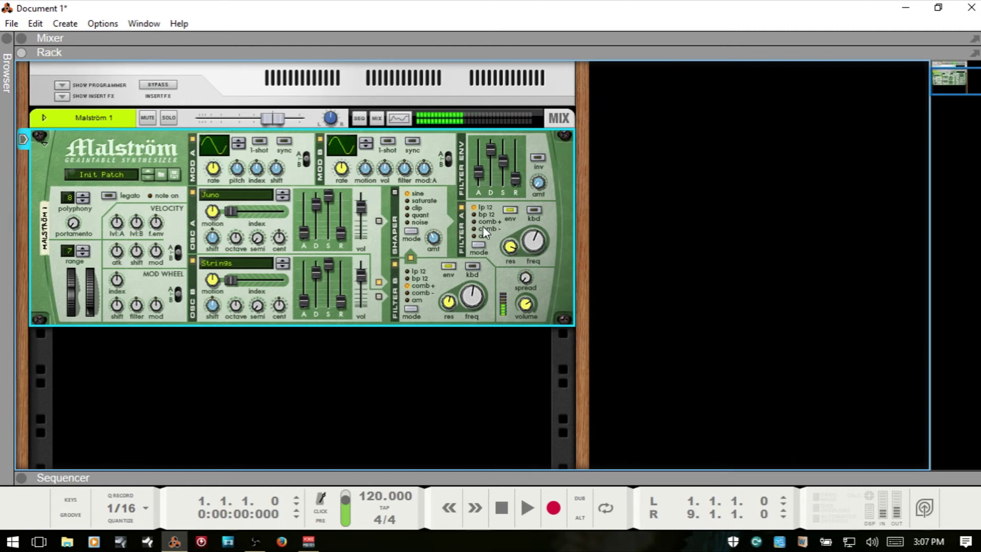
click(476, 229)
mouse_move(539, 244)
mouse_down()
mouse_move(539, 255)
mouse_move(539, 244)
mouse_up()
drag(449, 305, 478, 299)
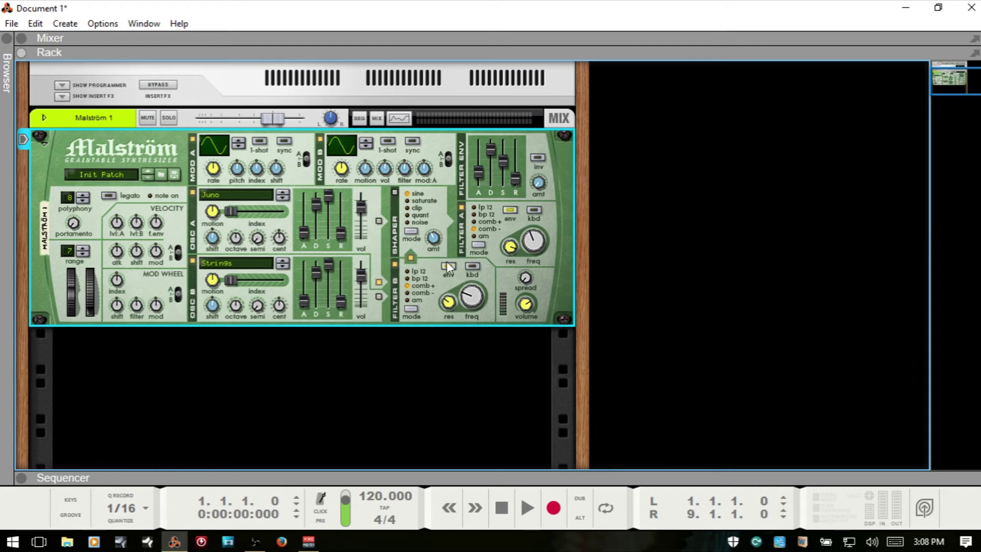
Disconnect oscillator A from Filter B, switch oscillator A off, and route oscillator B into Filter B
click(380, 283)
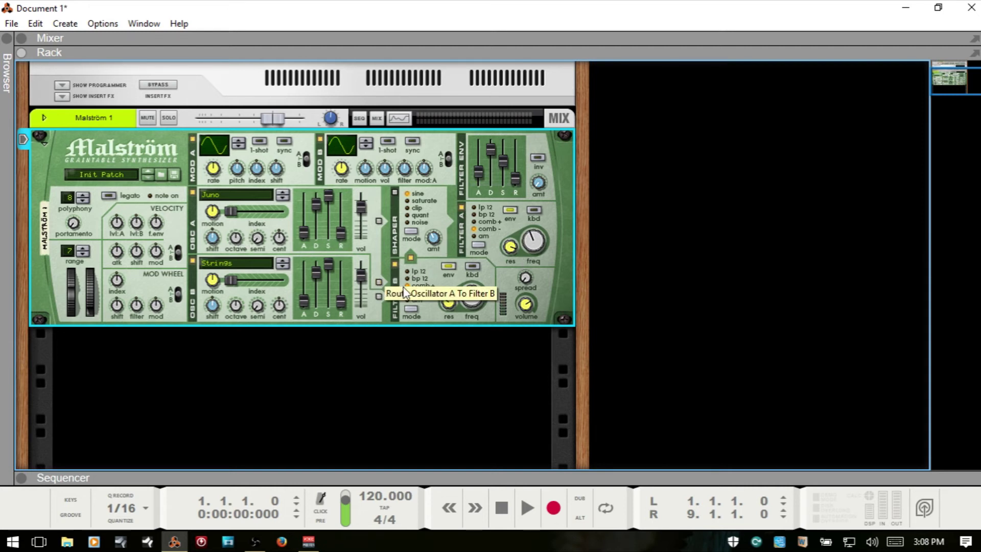
click(193, 193)
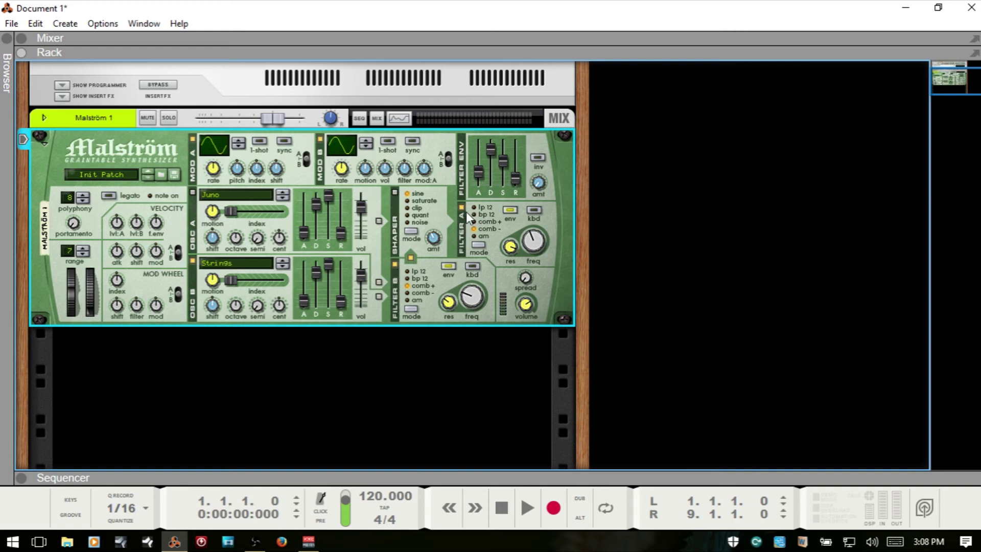
click(379, 296)
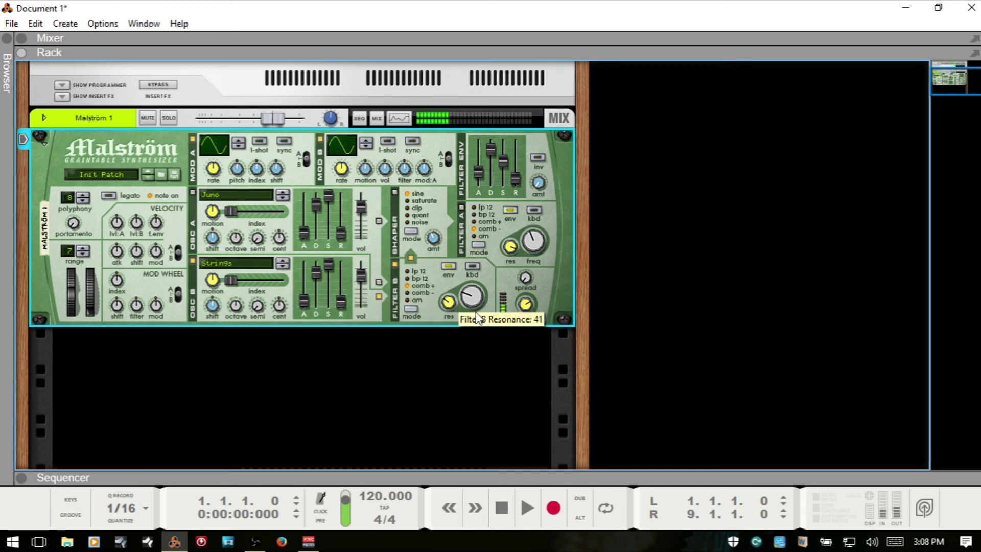
mouse_move(474, 293)
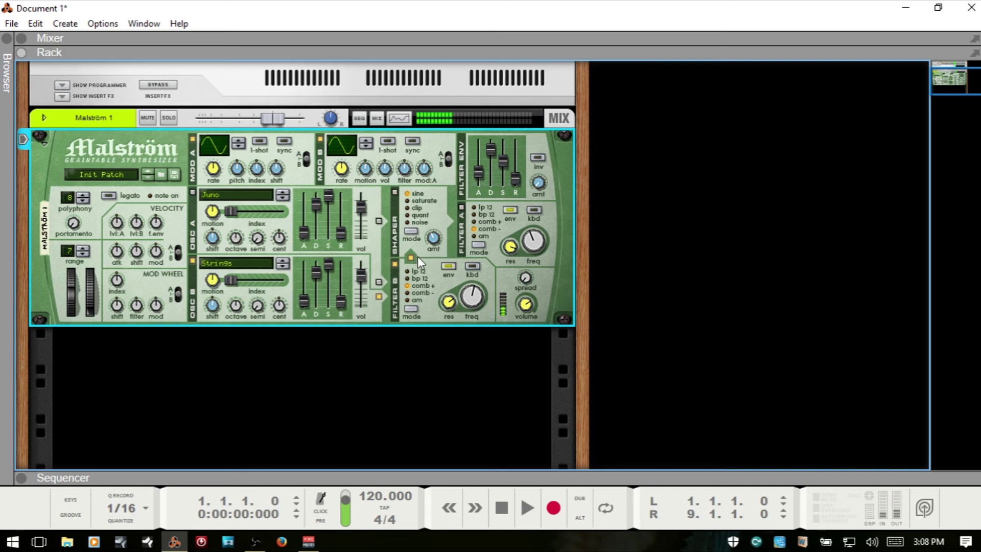
Switch Filter A on in comb+ mode with cutoff 76, and unroute Filter B from the shaper
click(462, 207)
click(471, 213)
click(475, 222)
drag(542, 244, 538, 240)
click(412, 258)
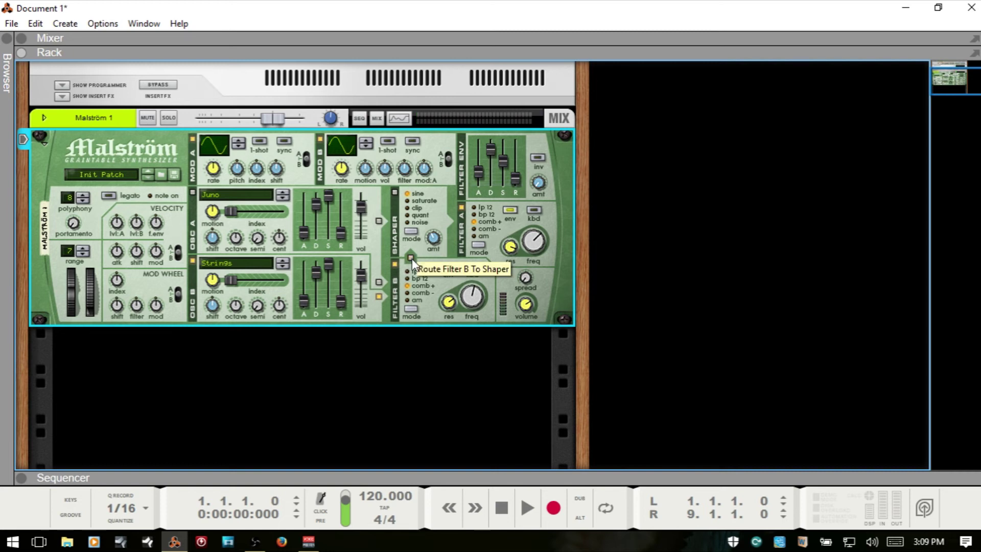
click(463, 209)
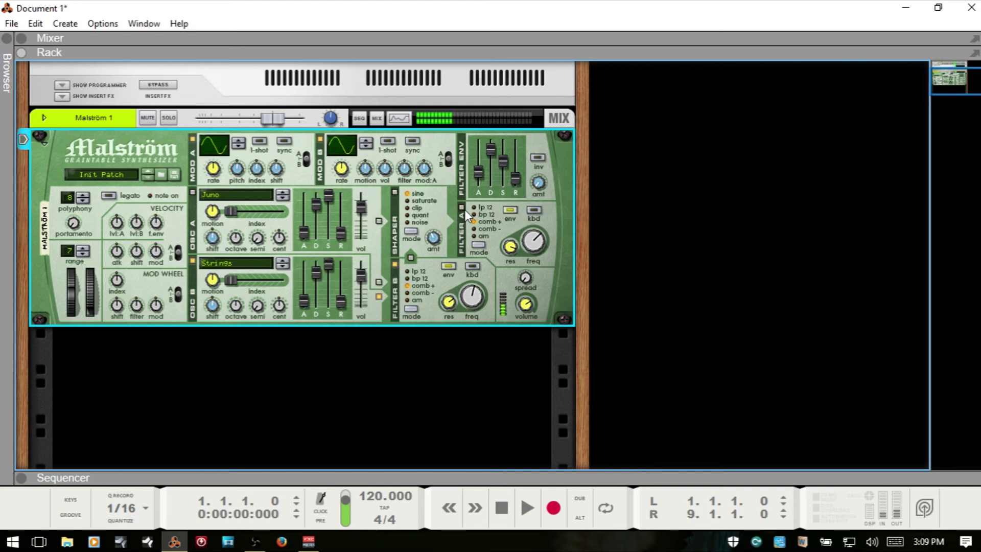
click(463, 210)
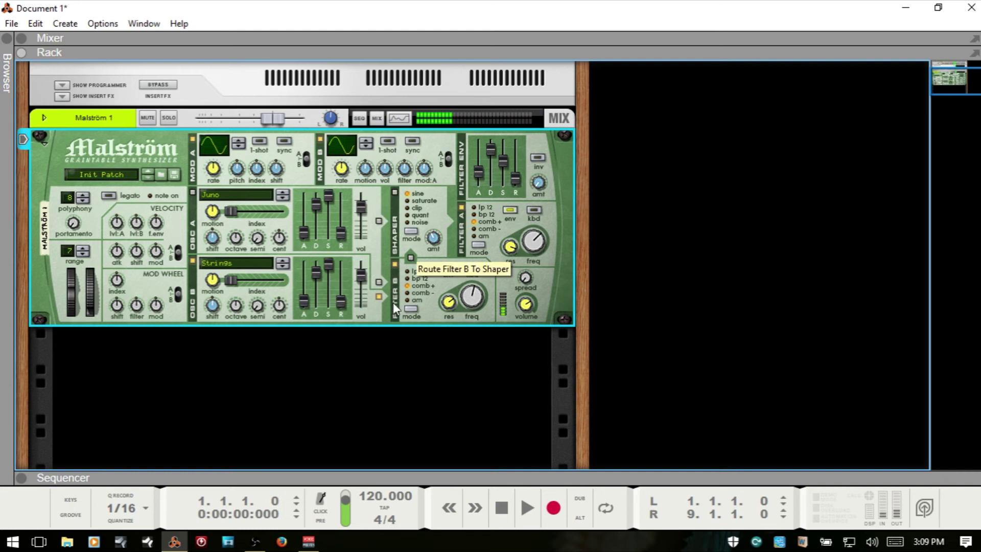
Route Filter B through the shaper in AM mode, with Filter A low-pass and both cutoffs retuned
click(411, 258)
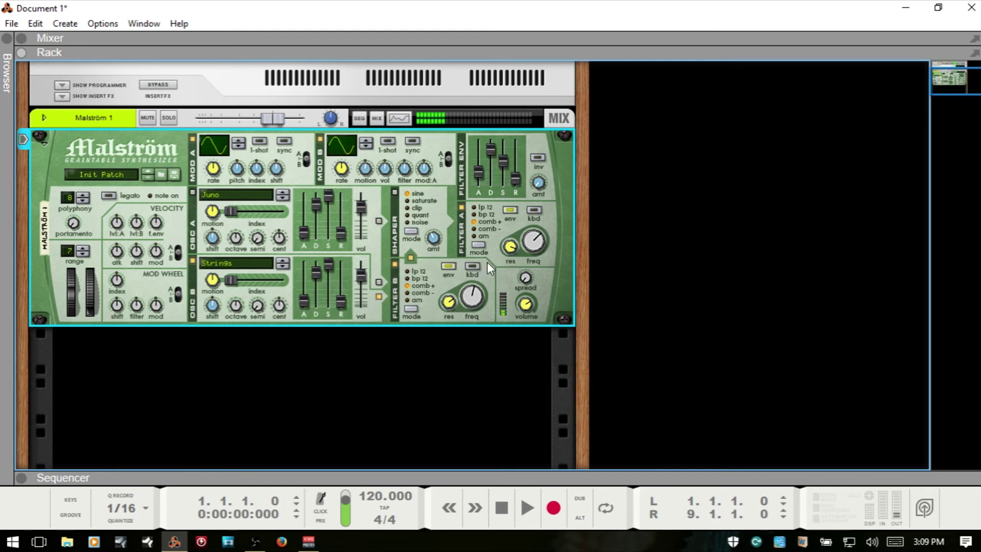
drag(533, 246, 517, 268)
click(476, 209)
drag(535, 236, 536, 212)
drag(470, 298, 471, 280)
click(407, 299)
Set Filter A to comb+ mode and increase the filter envelope amount
scroll(473, 301, down, 5)
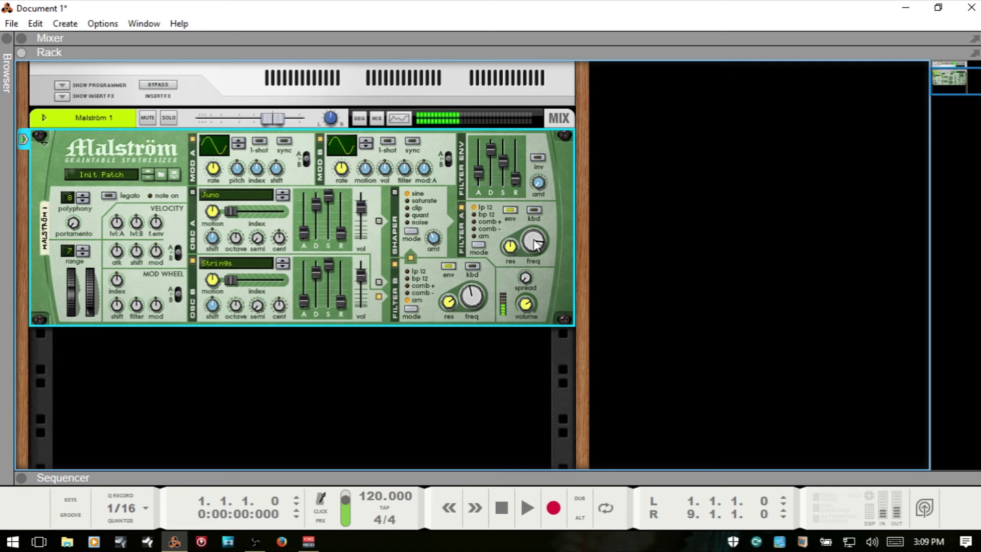
scroll(534, 247, down, 3)
scroll(474, 299, down, 6)
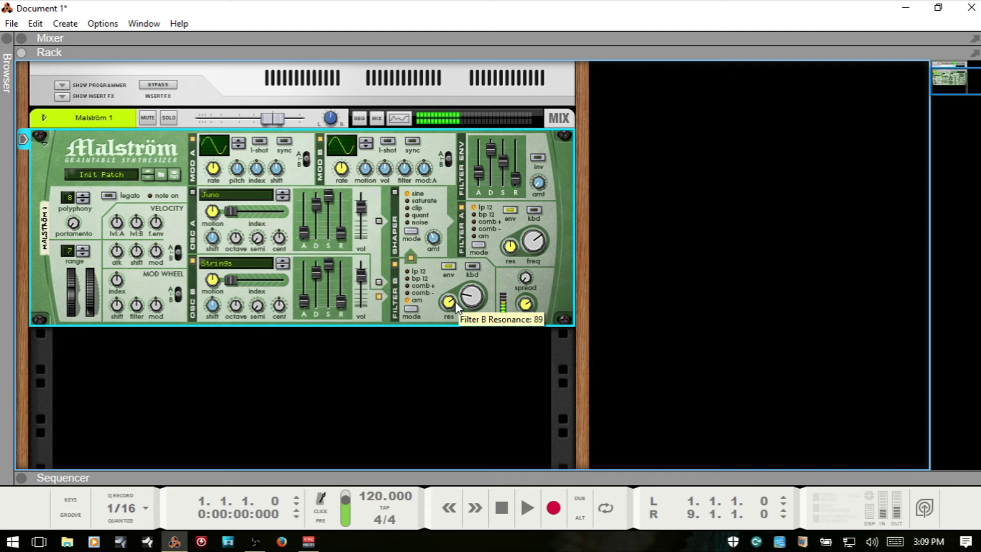
scroll(448, 303, down, 5)
scroll(449, 304, up, 7)
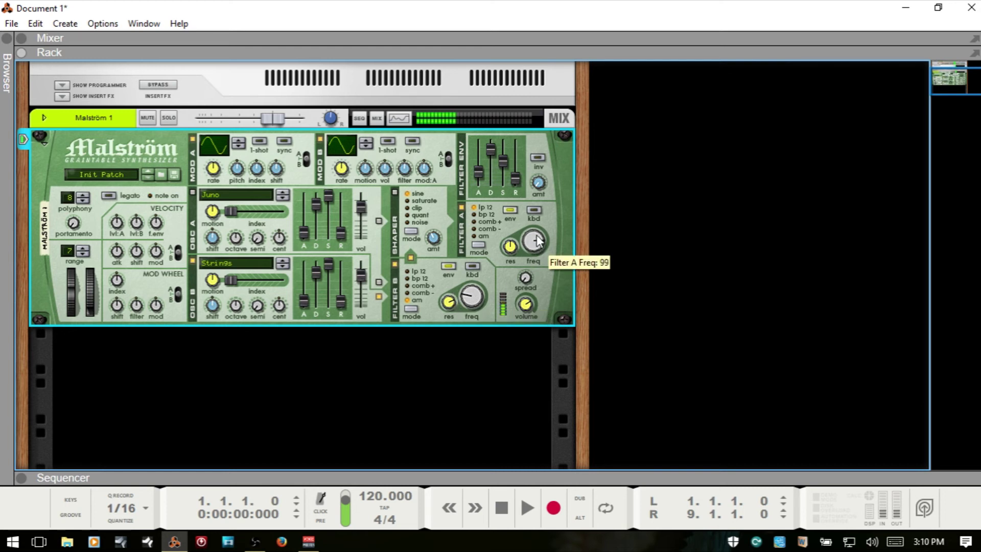
click(474, 214)
click(475, 221)
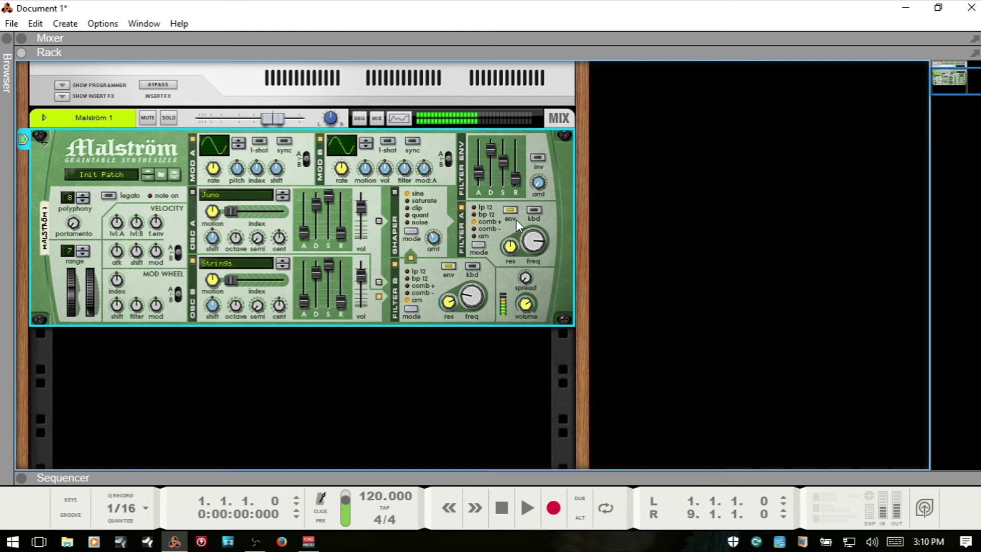
drag(541, 190, 541, 164)
Set the filter envelope attack to about 16 and amount to about 87, with inversion left off
click(538, 158)
mouse_move(477, 299)
scroll(478, 295, up, 4)
drag(478, 174, 479, 161)
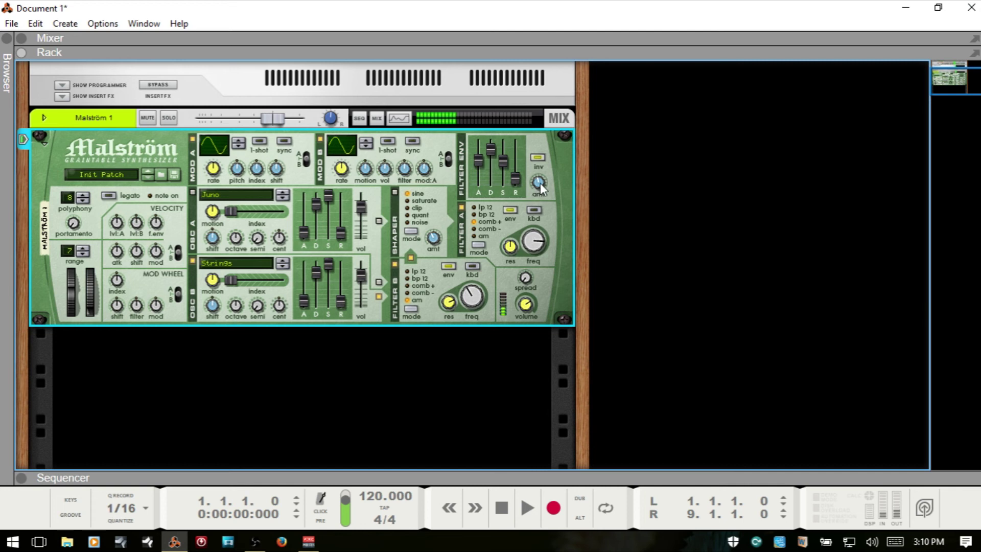
drag(540, 183, 541, 173)
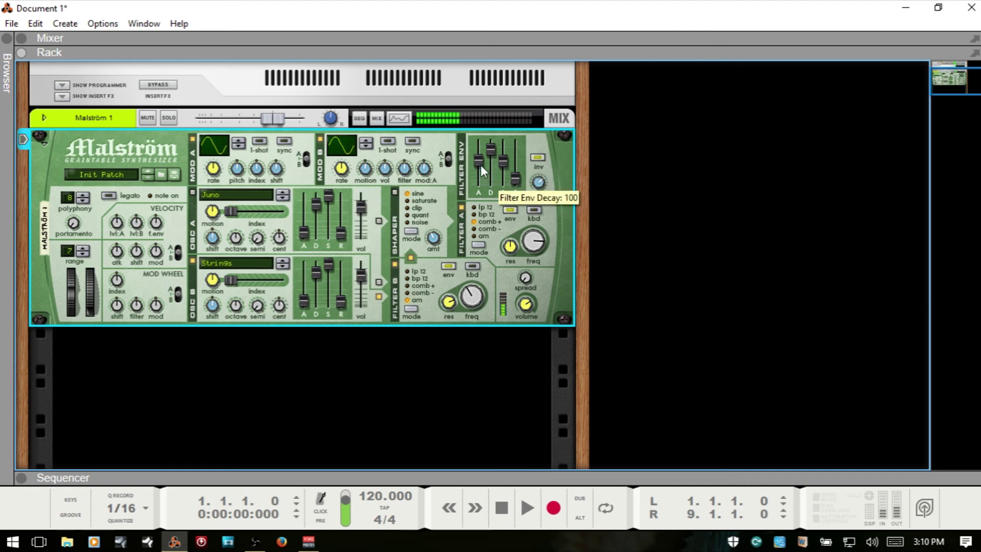
drag(479, 161, 483, 175)
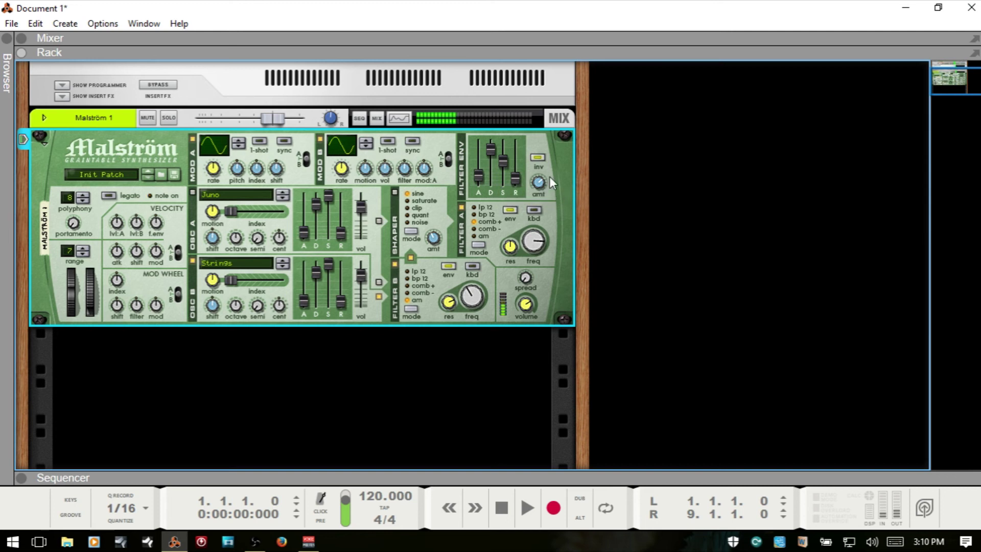
click(539, 158)
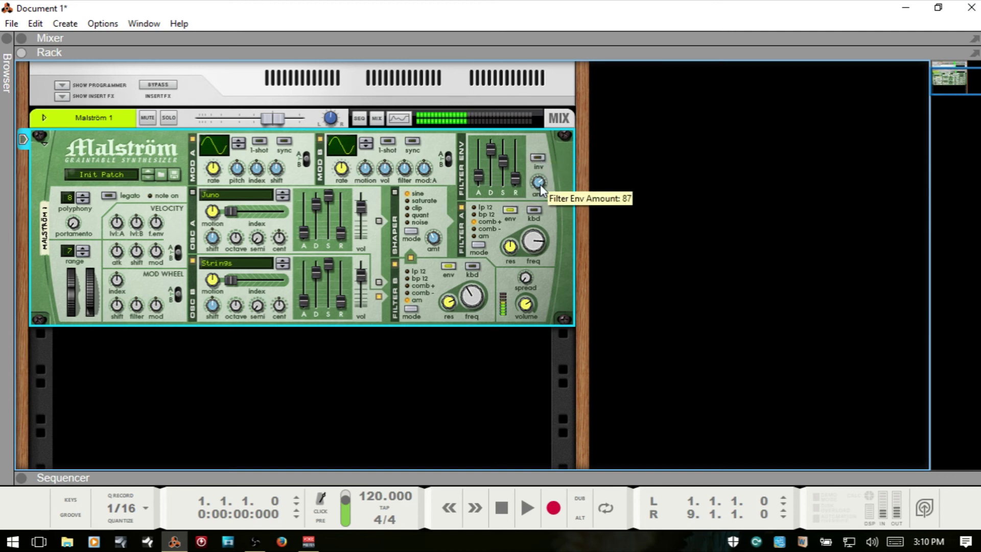
drag(541, 185, 542, 194)
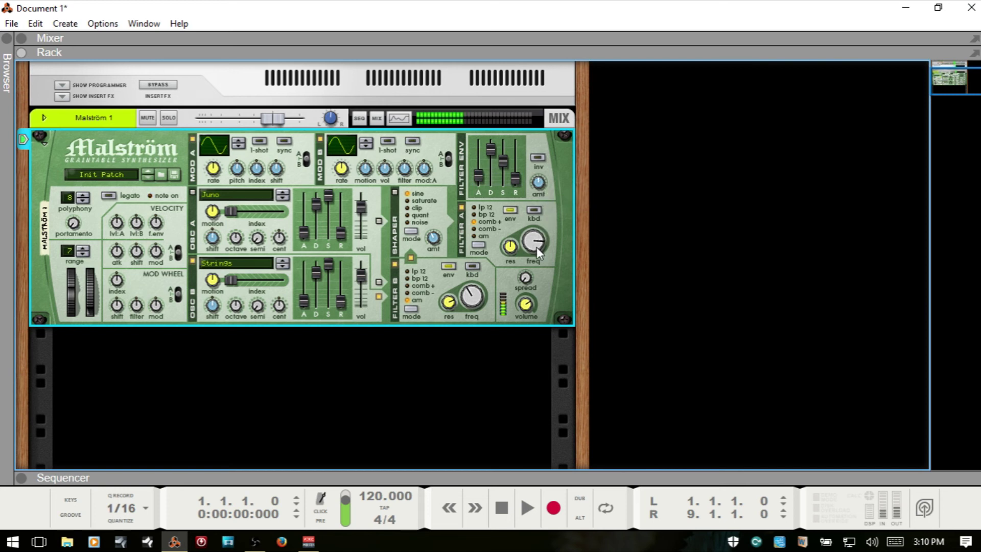
mouse_move(483, 180)
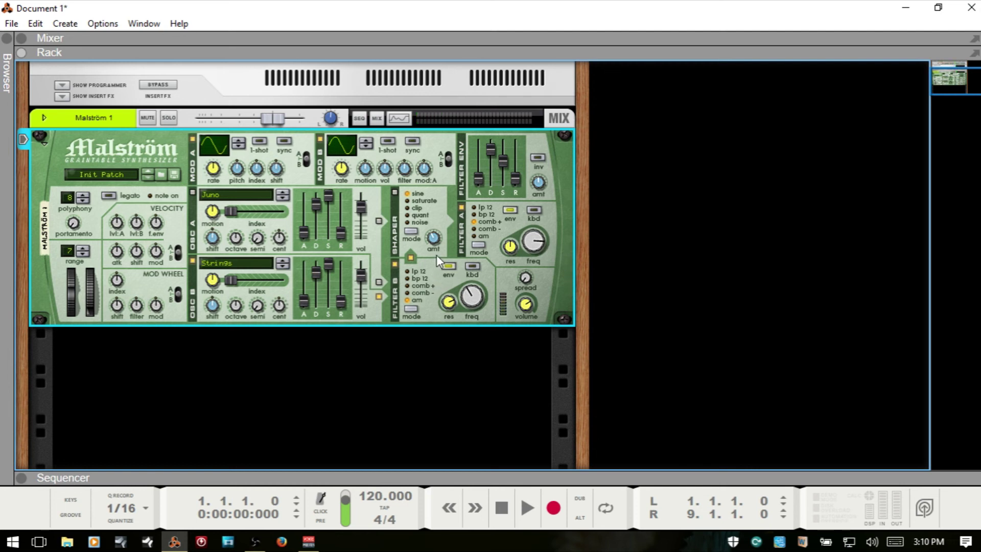
Set the mod wheel filter amount to 37 and lower Filter A's cutoff to 95
mouse_move(439, 241)
mouse_move(136, 309)
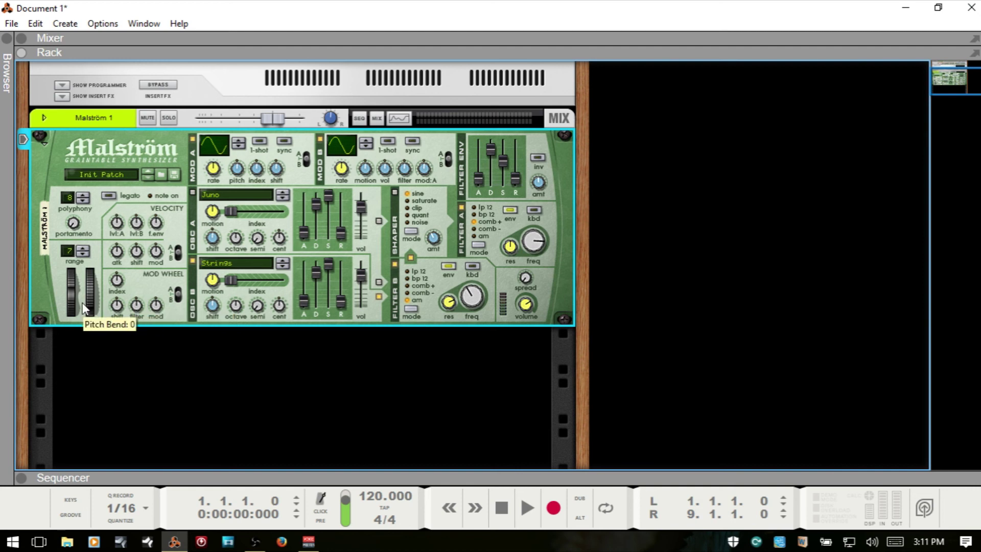
mouse_move(96, 301)
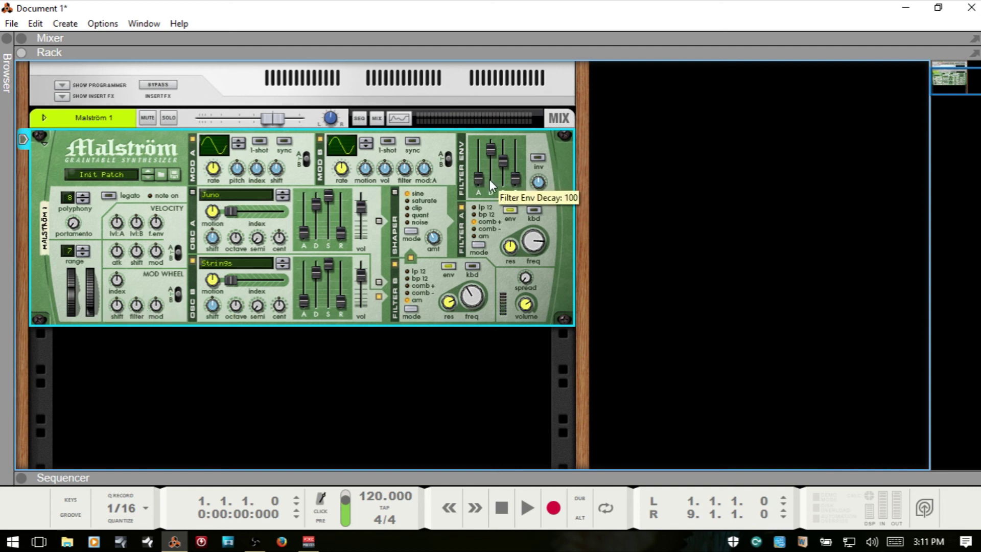
drag(136, 308, 141, 303)
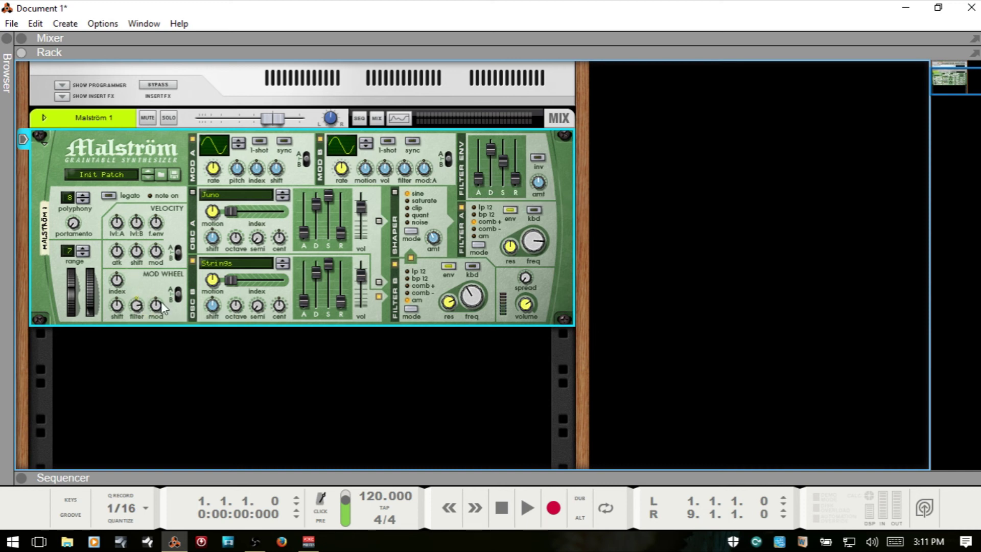
mouse_move(282, 308)
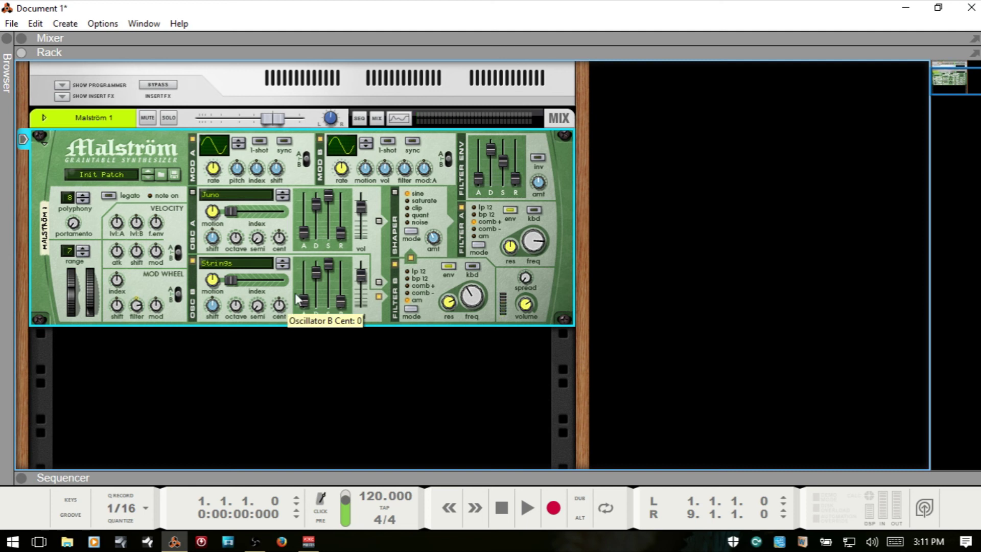
drag(533, 246, 532, 253)
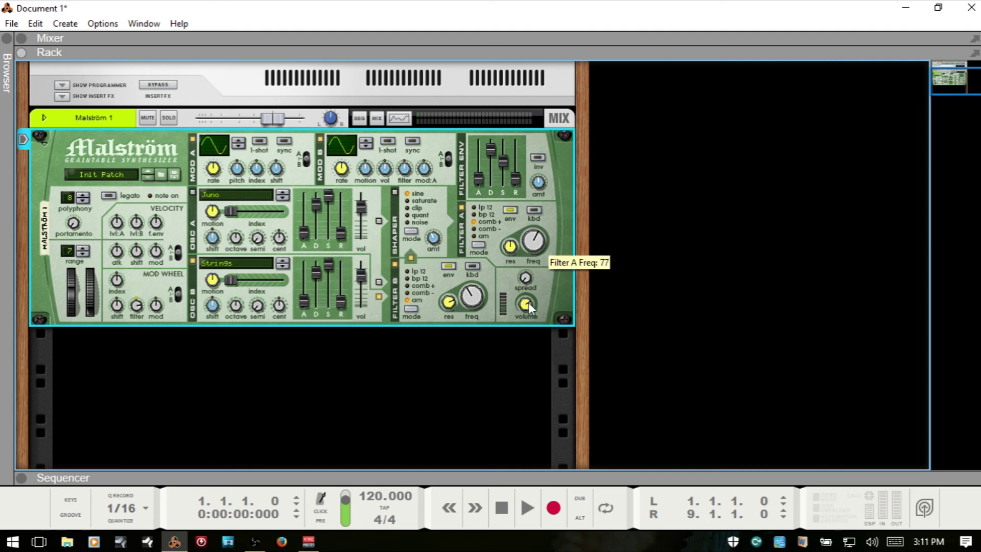
Invert the filter envelope and set velocity-to-filter-envelope to -10
mouse_move(530, 313)
scroll(526, 305, down, 3)
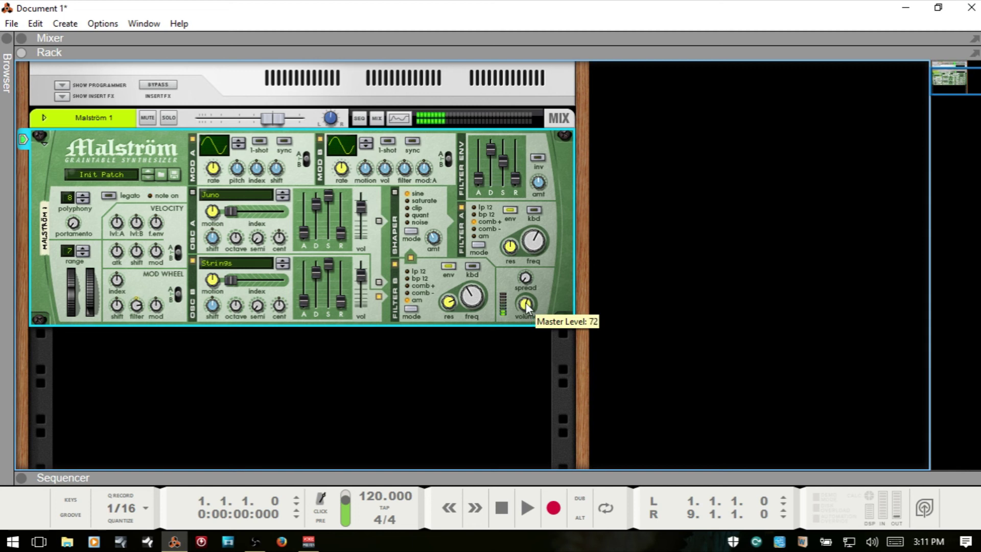
scroll(525, 305, up, 2)
scroll(526, 305, up, 4)
click(537, 156)
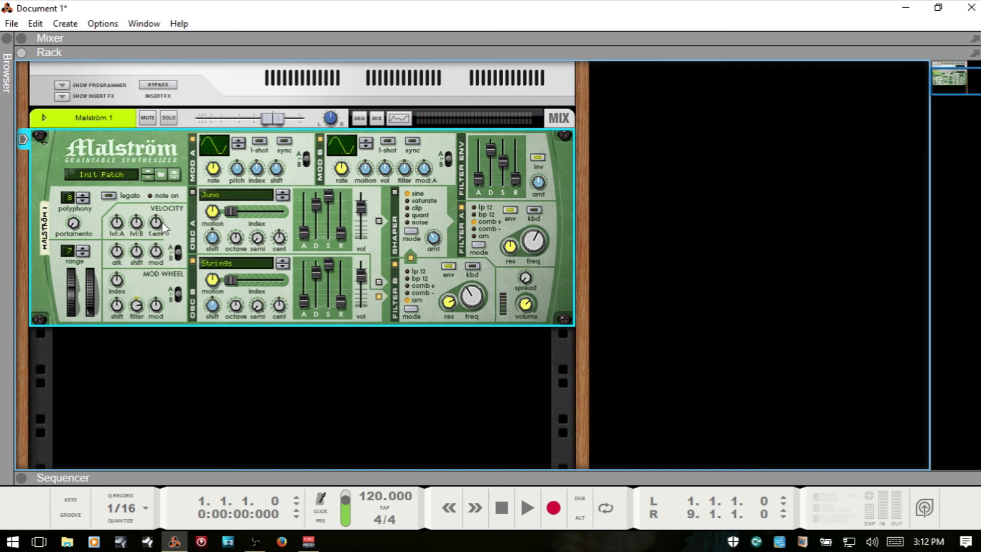
mouse_move(160, 220)
drag(161, 220, 166, 248)
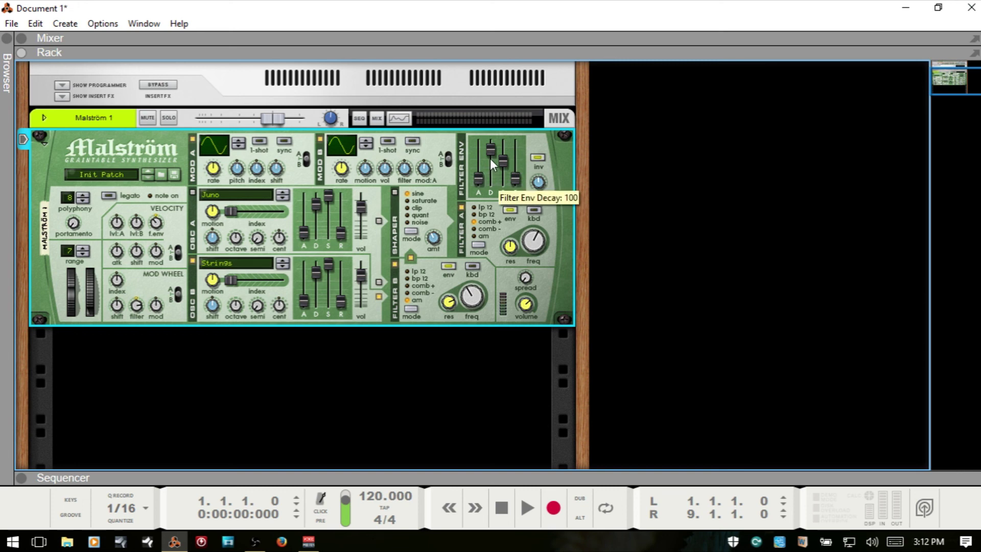
Switch Filter A off and sweep the spread up to 127, then back down to 52
click(462, 207)
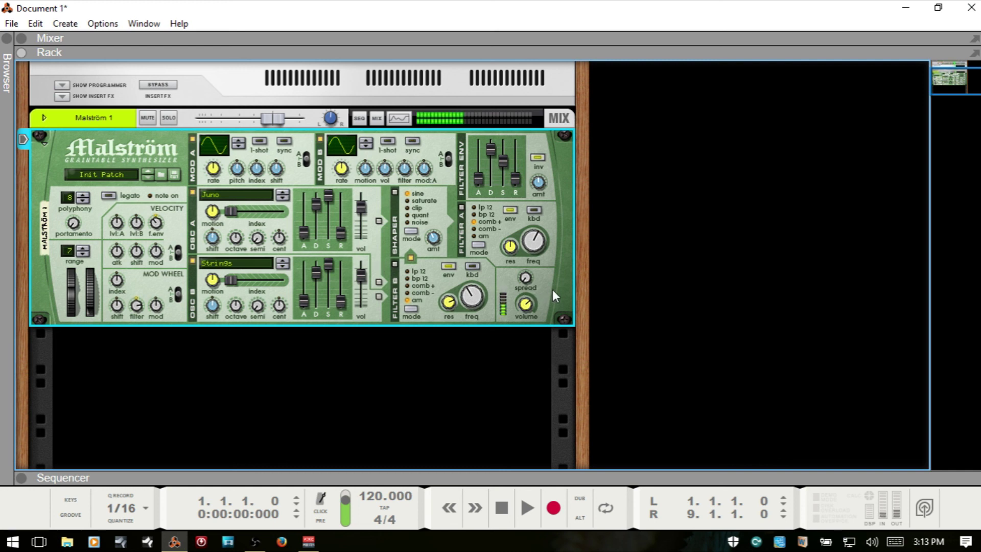
drag(528, 281, 531, 206)
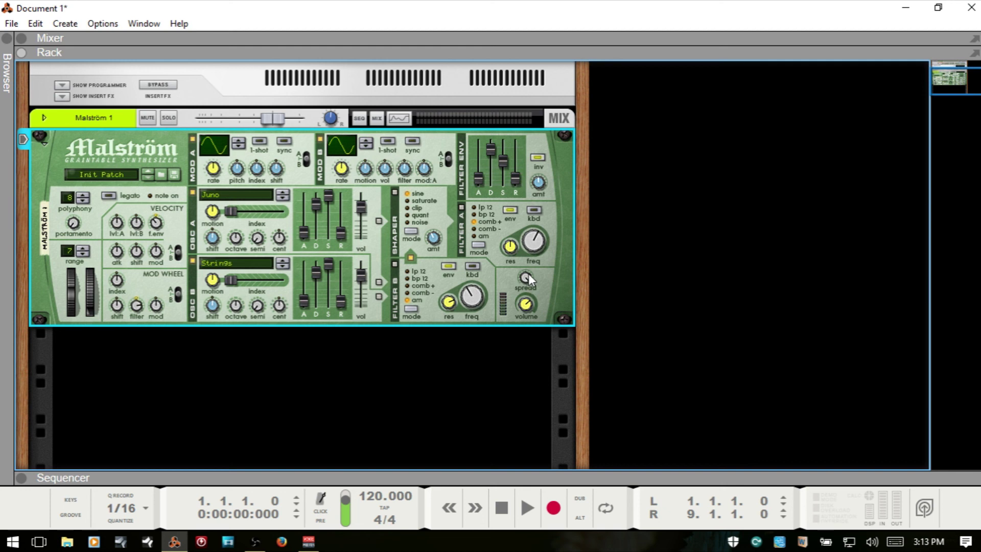
mouse_move(528, 276)
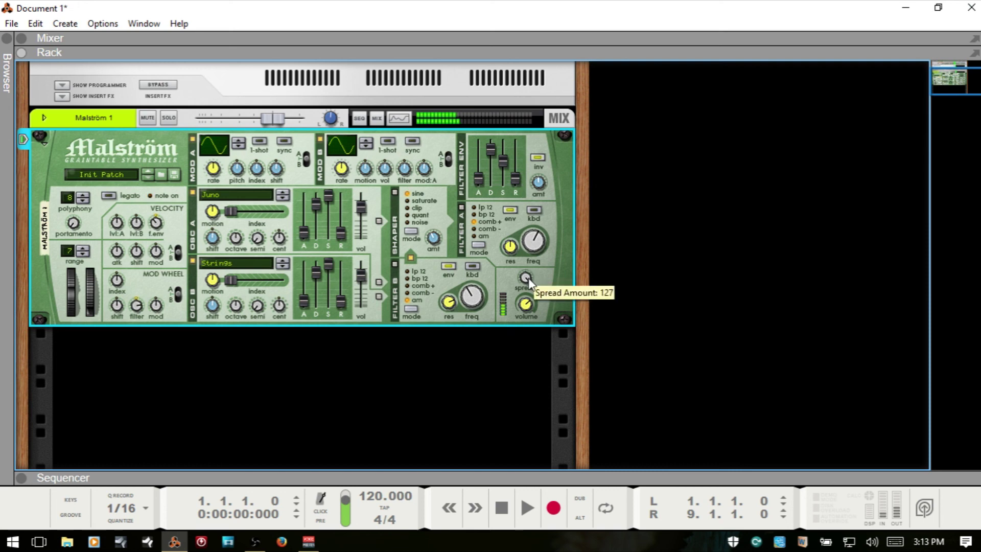
drag(528, 278, 547, 342)
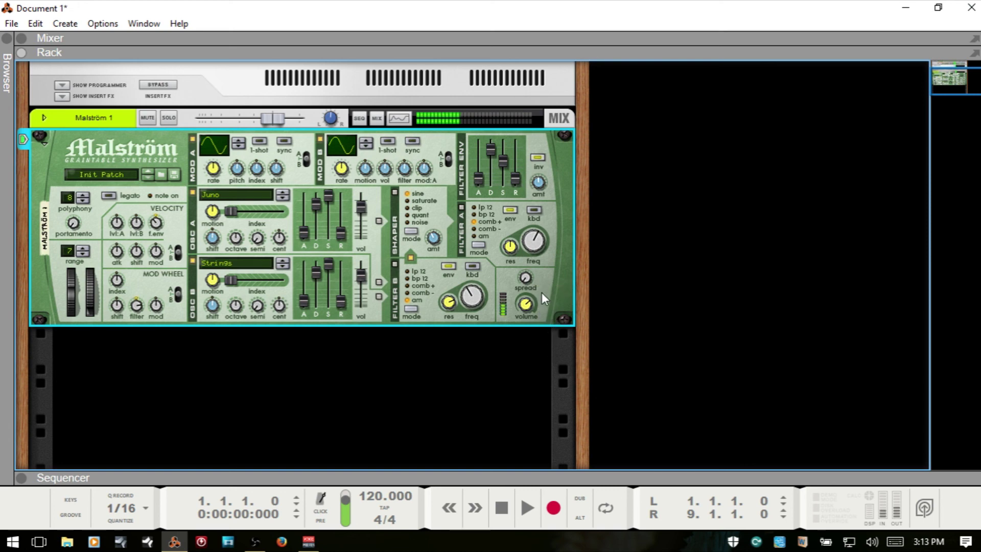
drag(532, 281, 528, 230)
Lower Oscillator B's volume slightly and Oscillator A's volume to 74
mouse_move(526, 278)
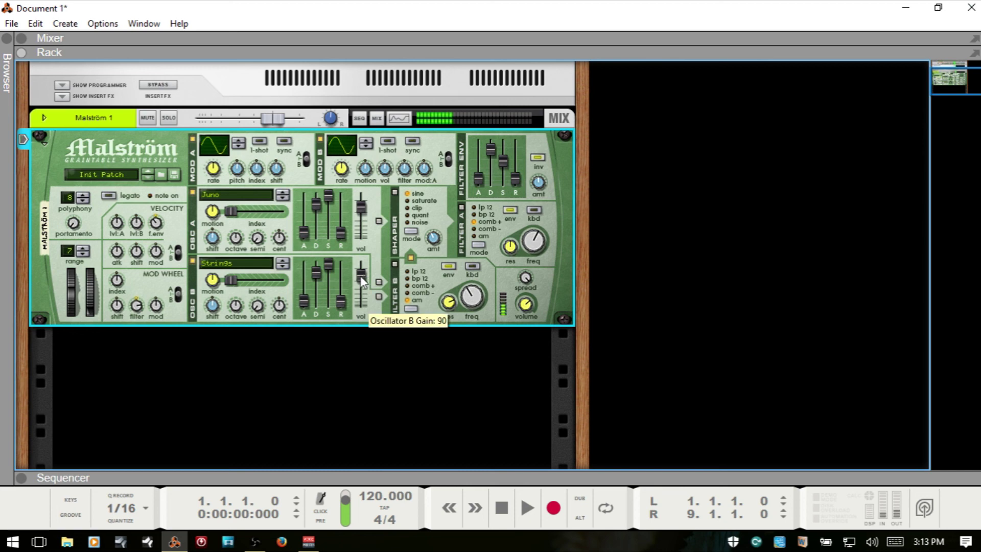
drag(361, 281, 364, 278)
mouse_move(361, 206)
mouse_down()
mouse_move(362, 234)
mouse_move(365, 216)
mouse_up()
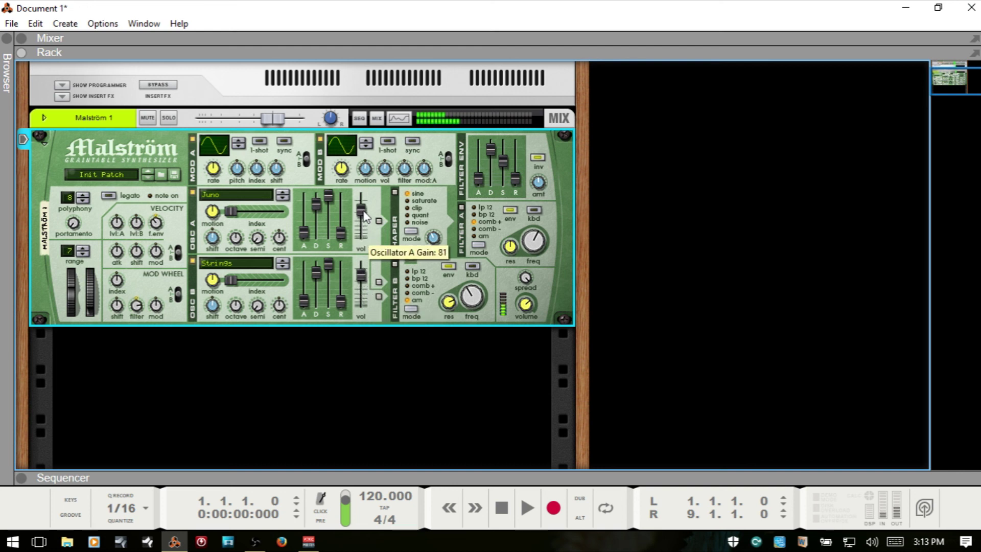